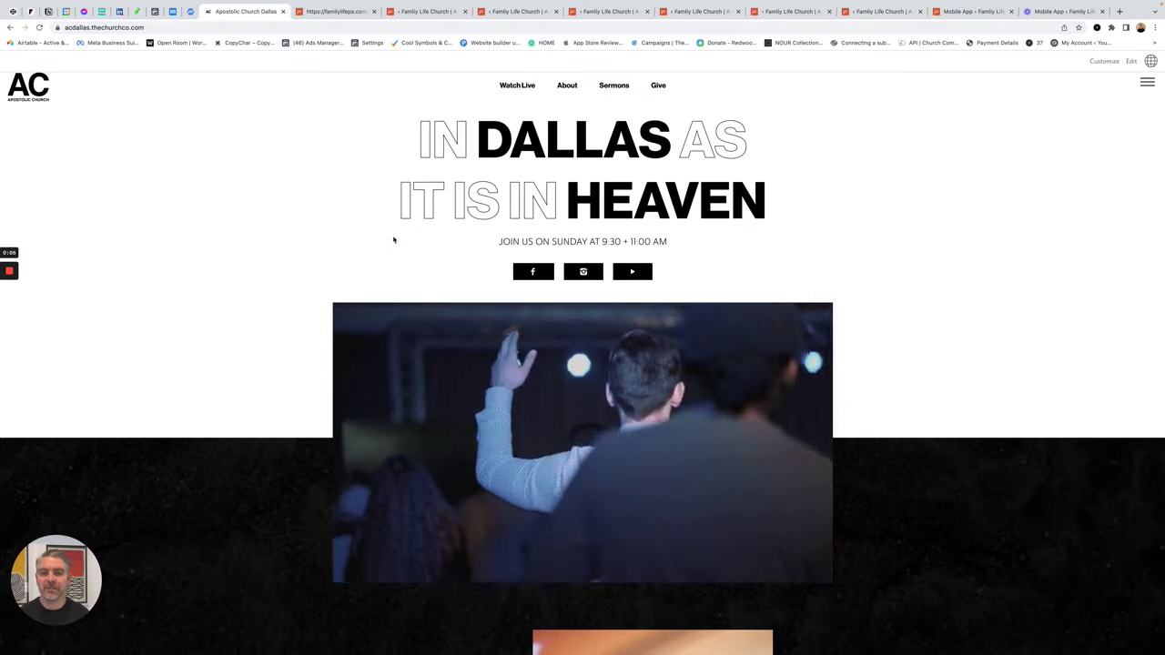
Switch to the familylifepa.com tab showing the Family Life Church admin dashboard.
left_click(326, 13)
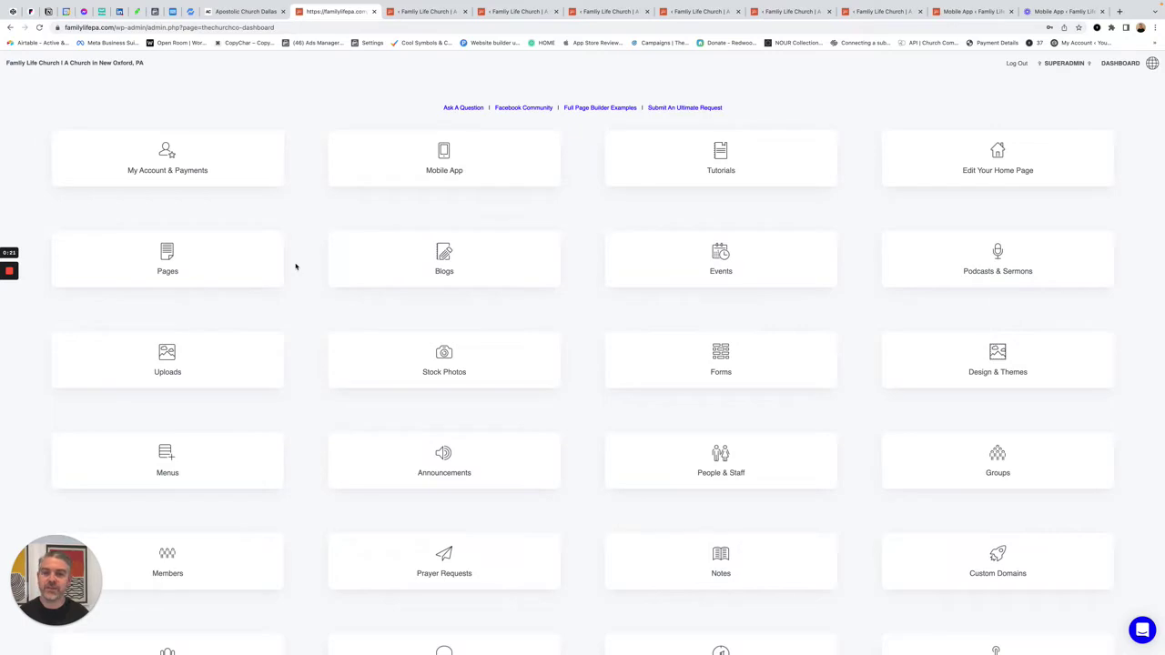
scroll(297, 264, "down", 1)
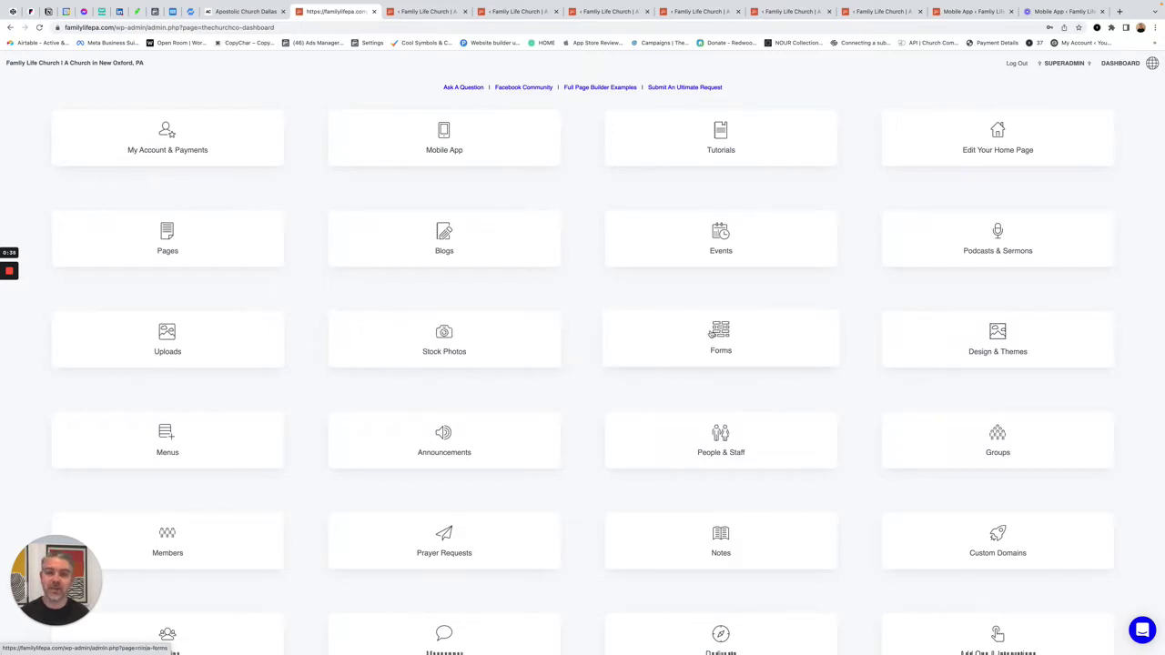
scroll(712, 333, "down", 1)
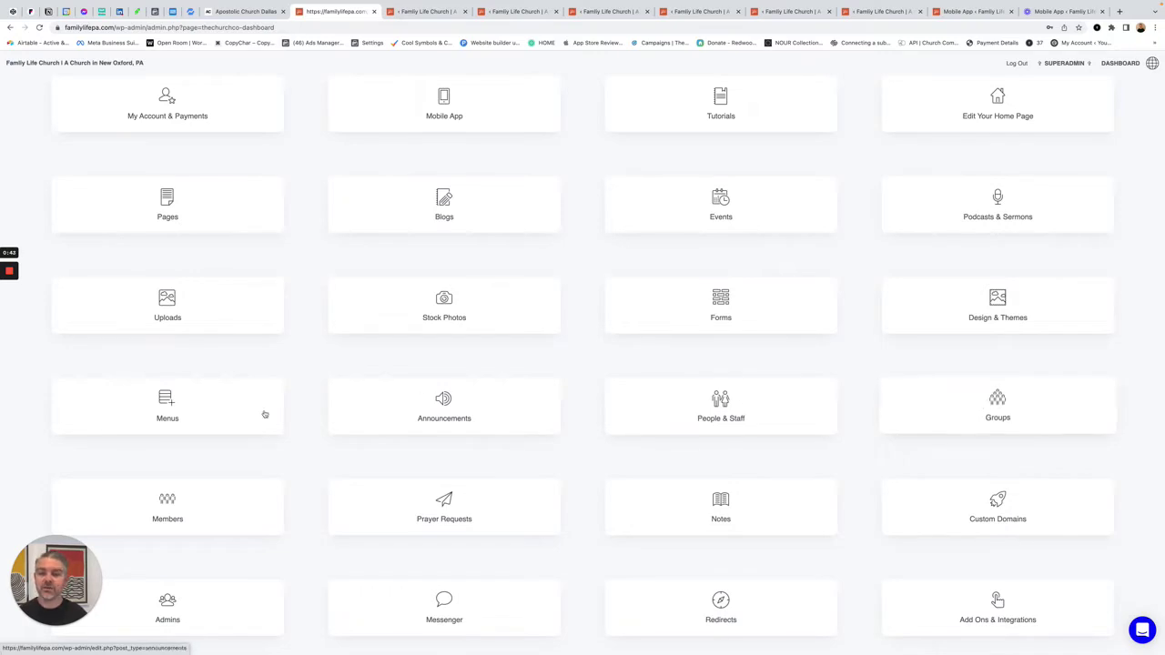
scroll(264, 415, "down", 2)
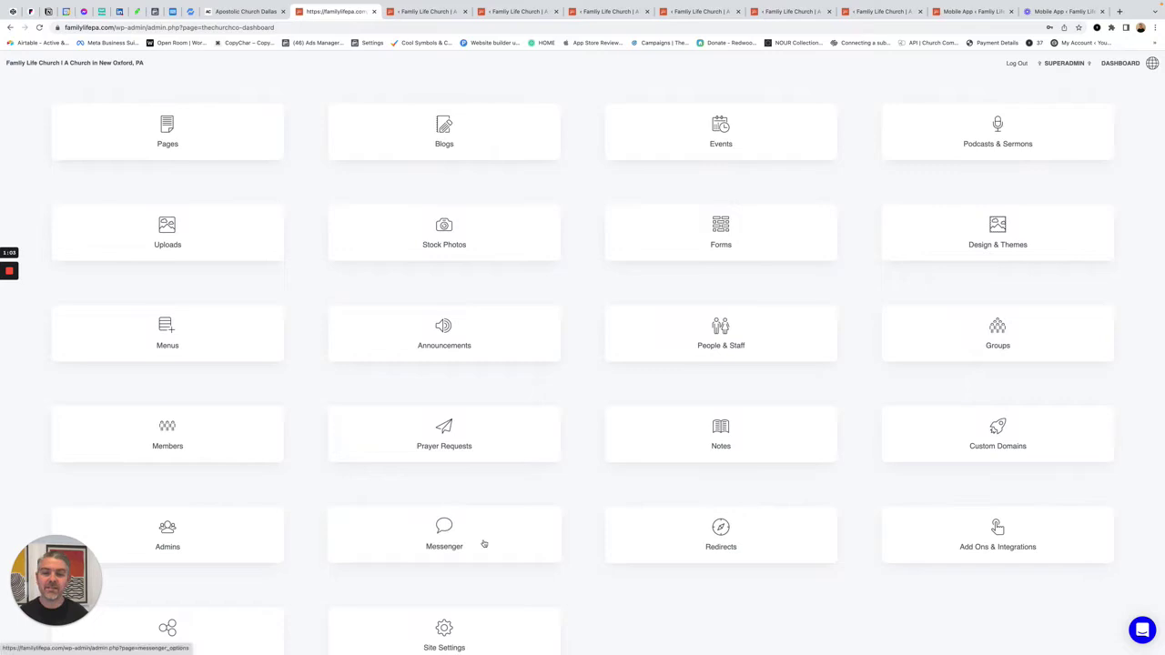
scroll(483, 543, "down", 2)
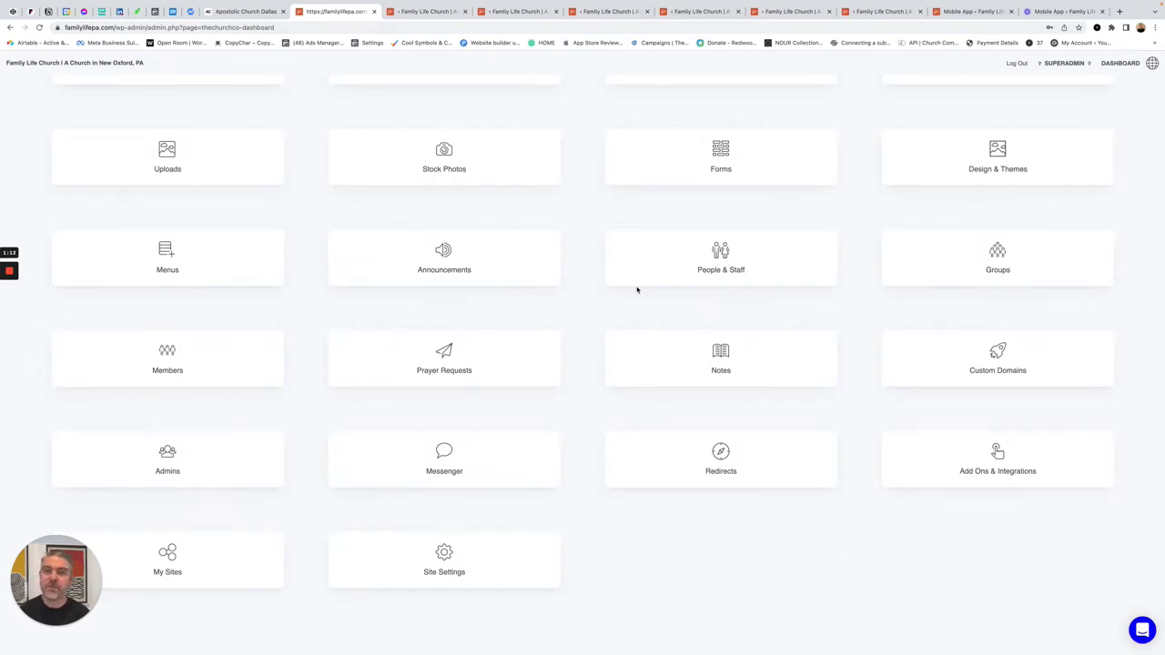
scroll(637, 289, "up", 3)
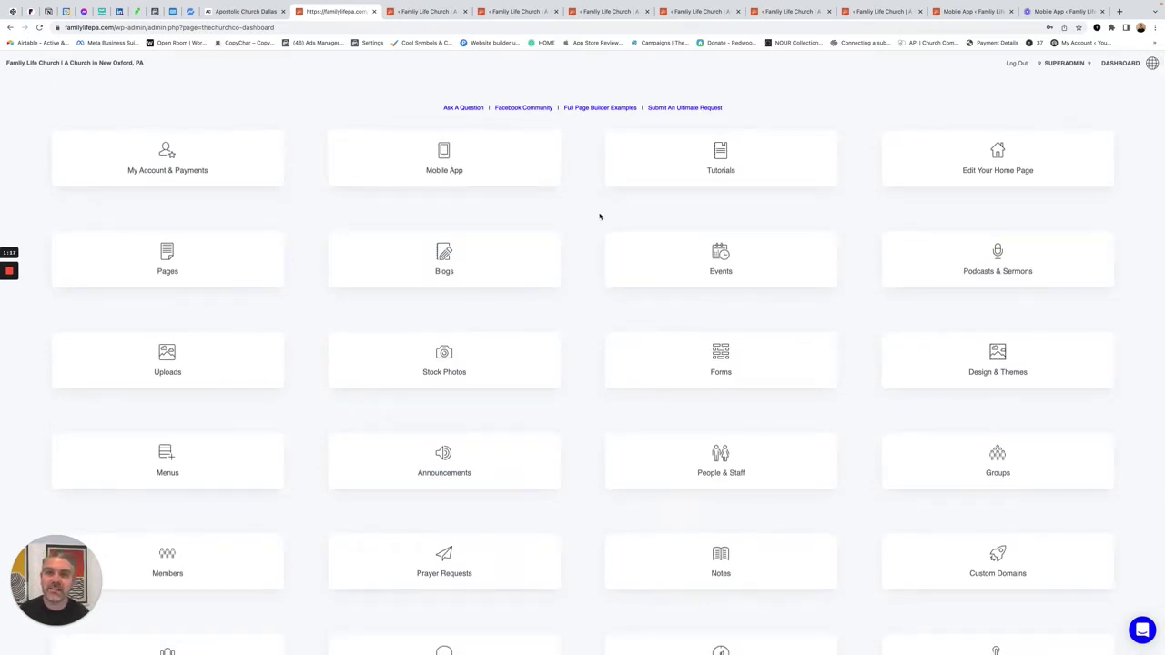
left_click(1142, 631)
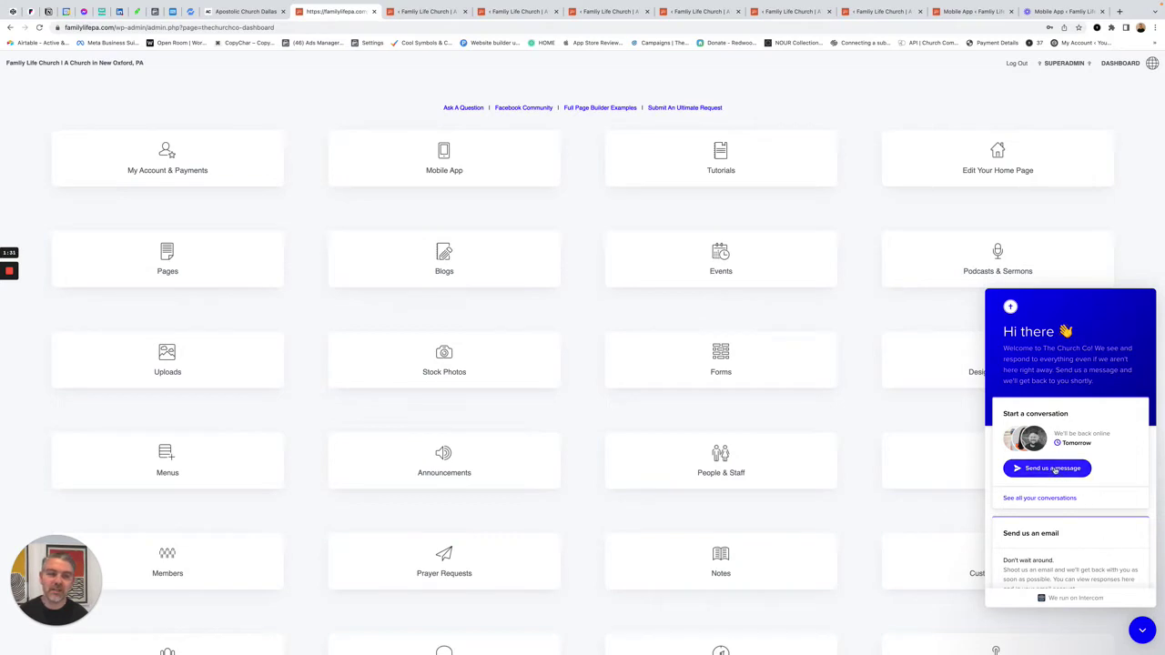
left_click(1142, 631)
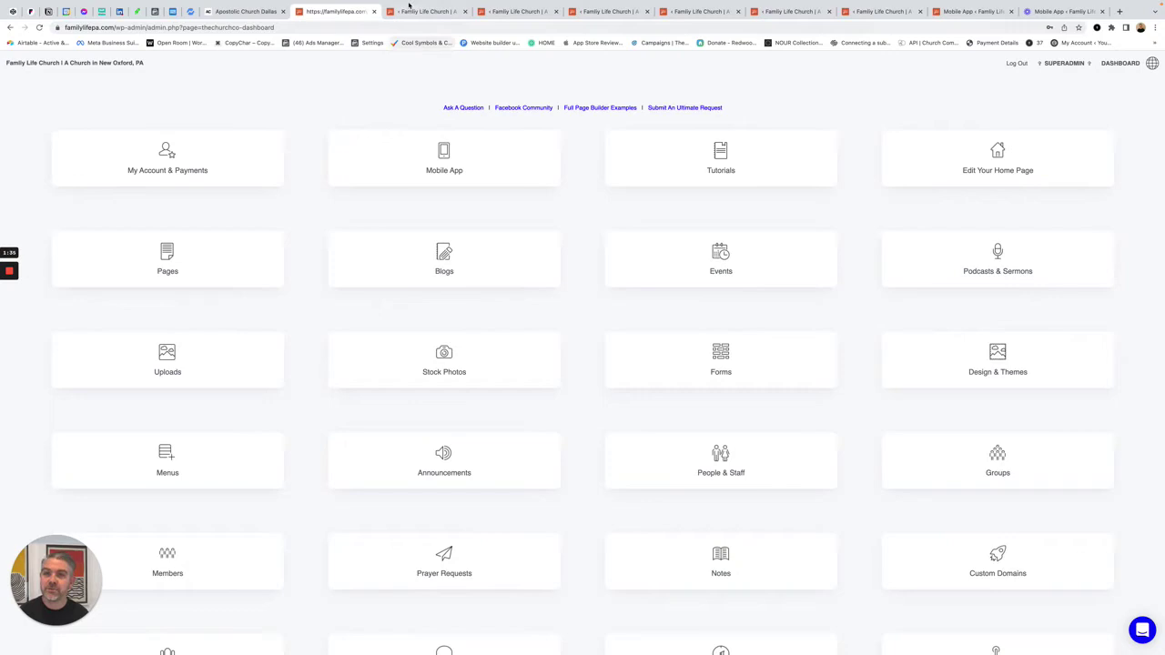
Open the Home 2020 editor, check the Page Header's Buttons and Titles & Text tabs, then collapse it.
mouse_move(409, 5)
left_click(410, 36)
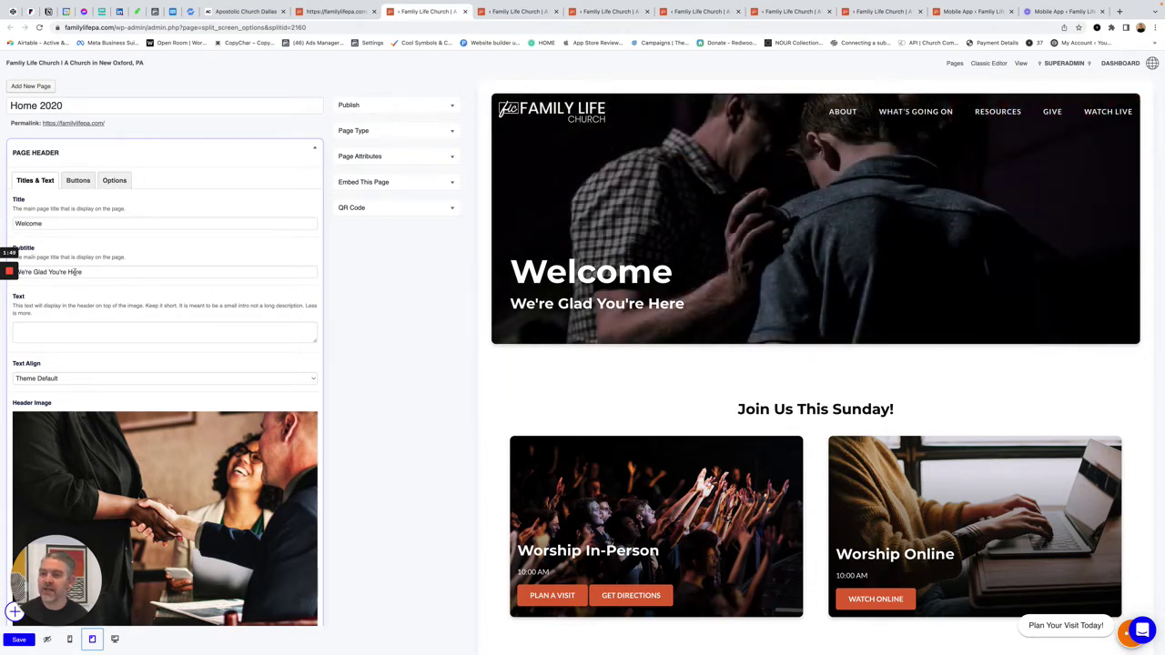
scroll(224, 435, "down", 2)
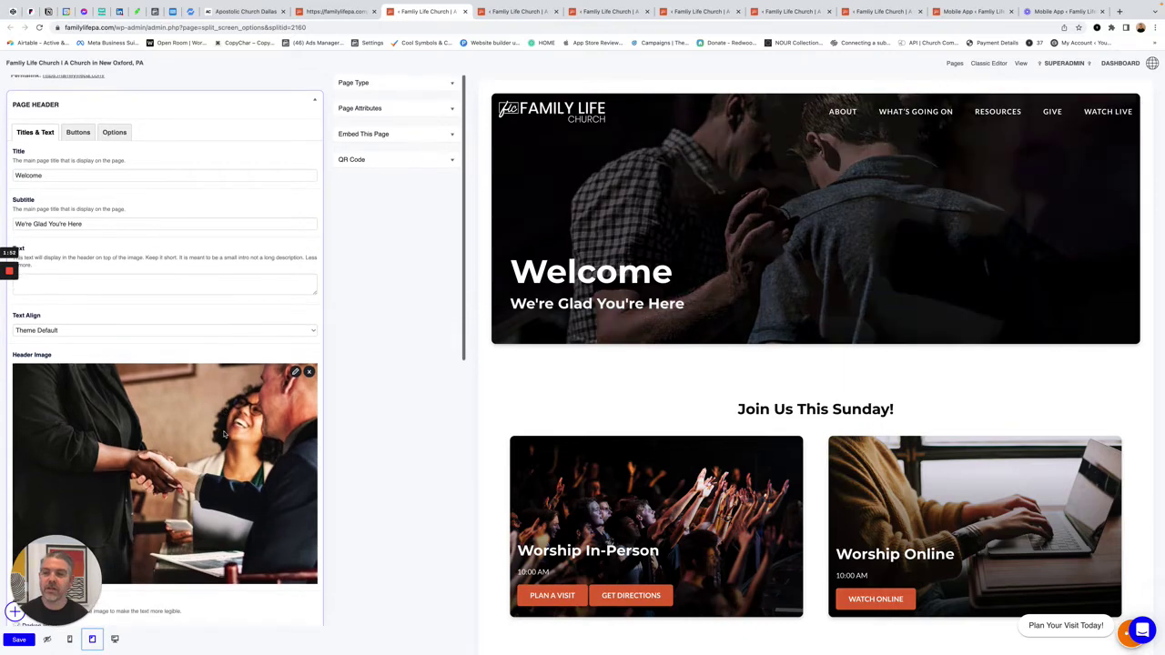
left_click(80, 133)
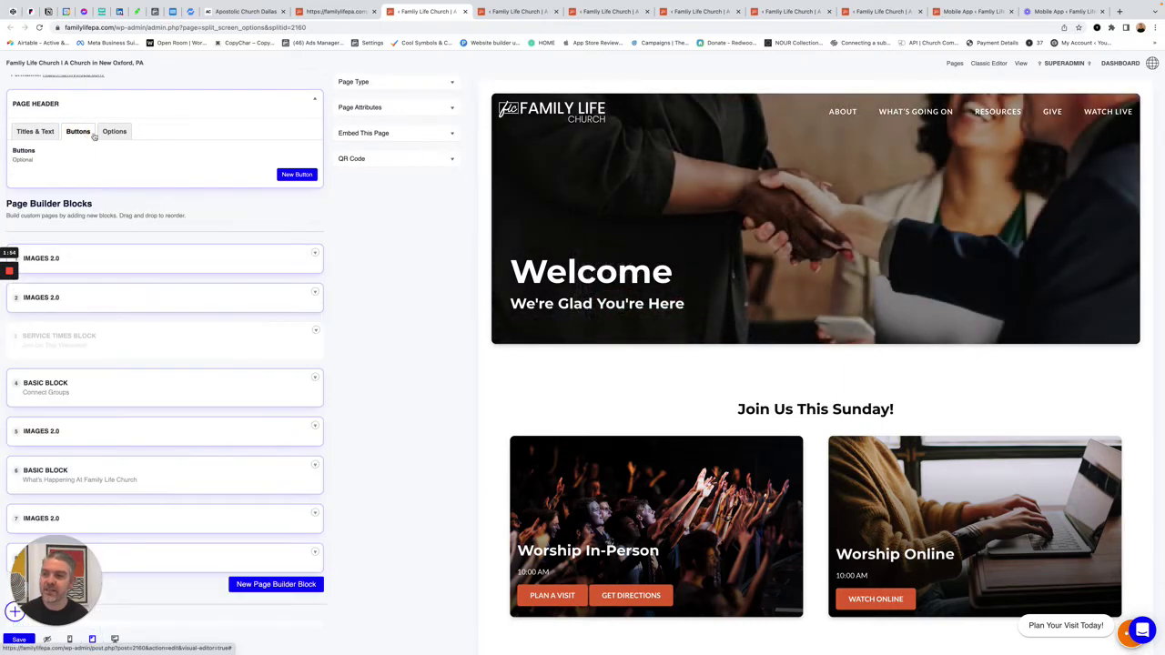
left_click(36, 131)
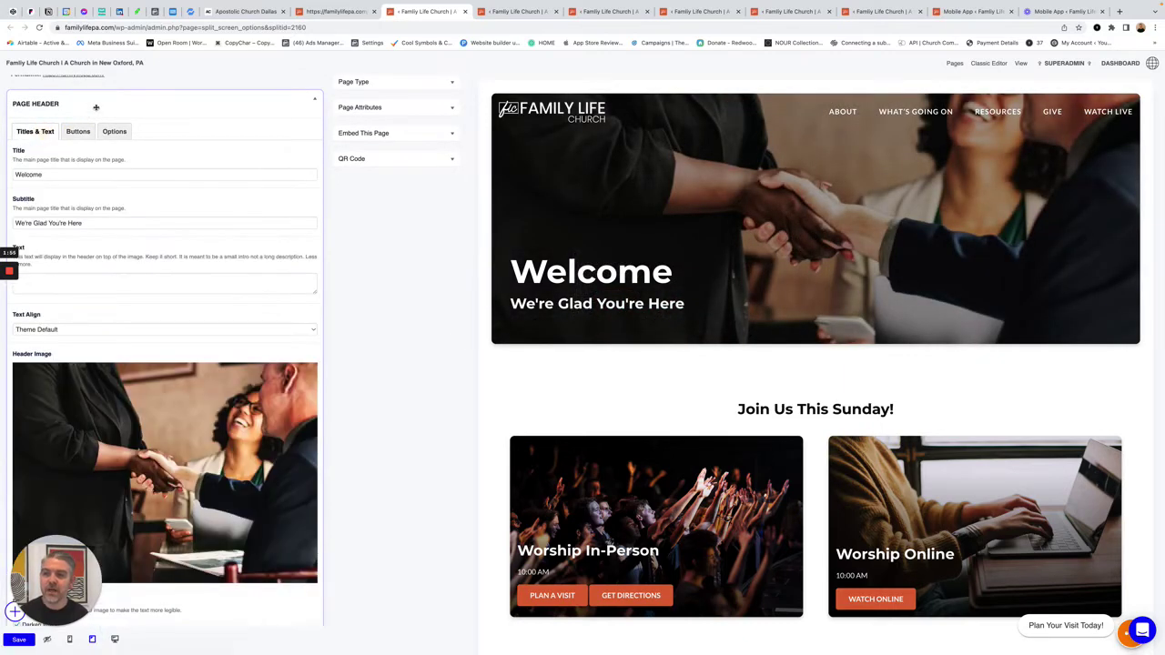
left_click(95, 107)
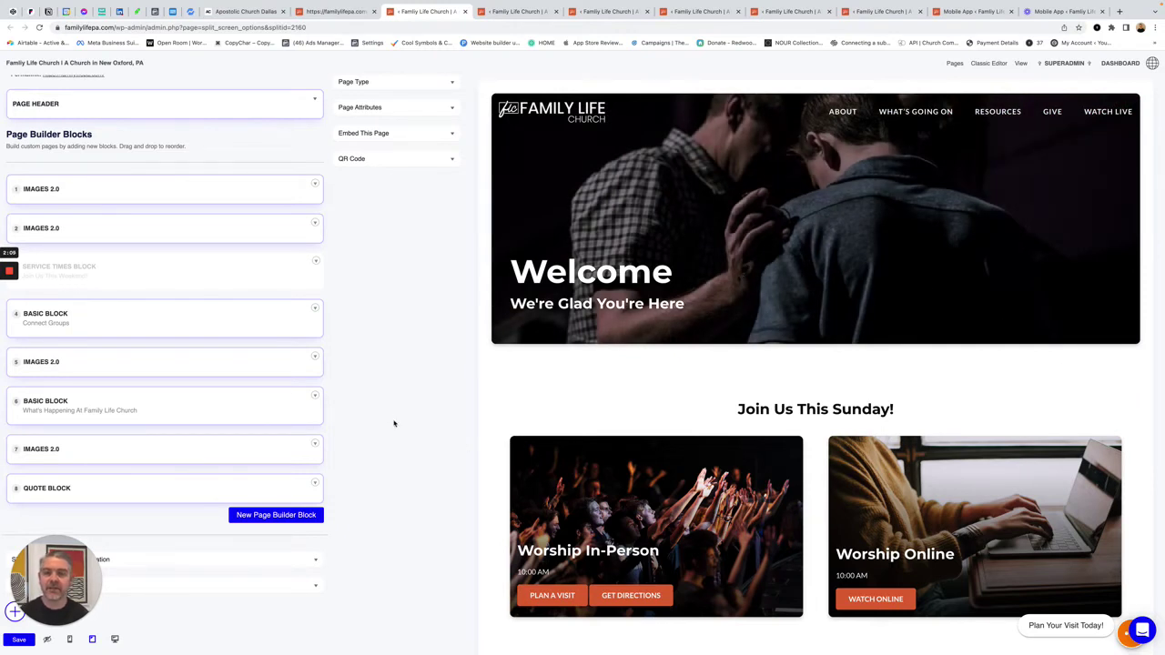
Expand the first Images 2.0 block and review its Worship In-Person, Worship Online and Watch Online fields.
scroll(671, 369, "down", 2)
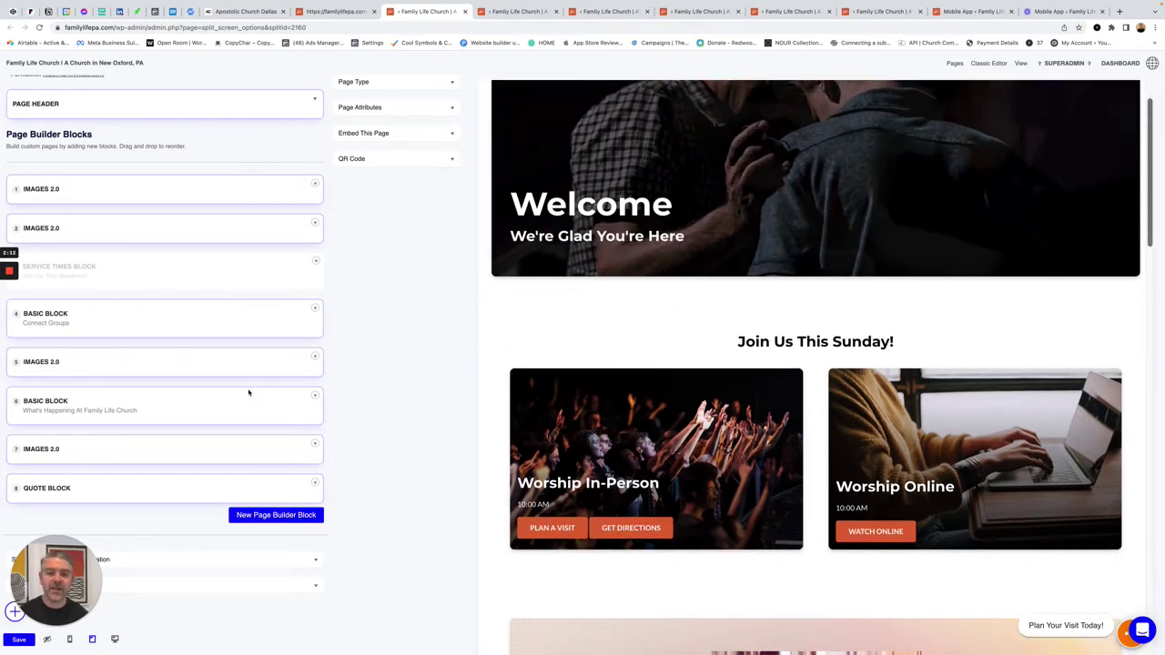
left_click(103, 189)
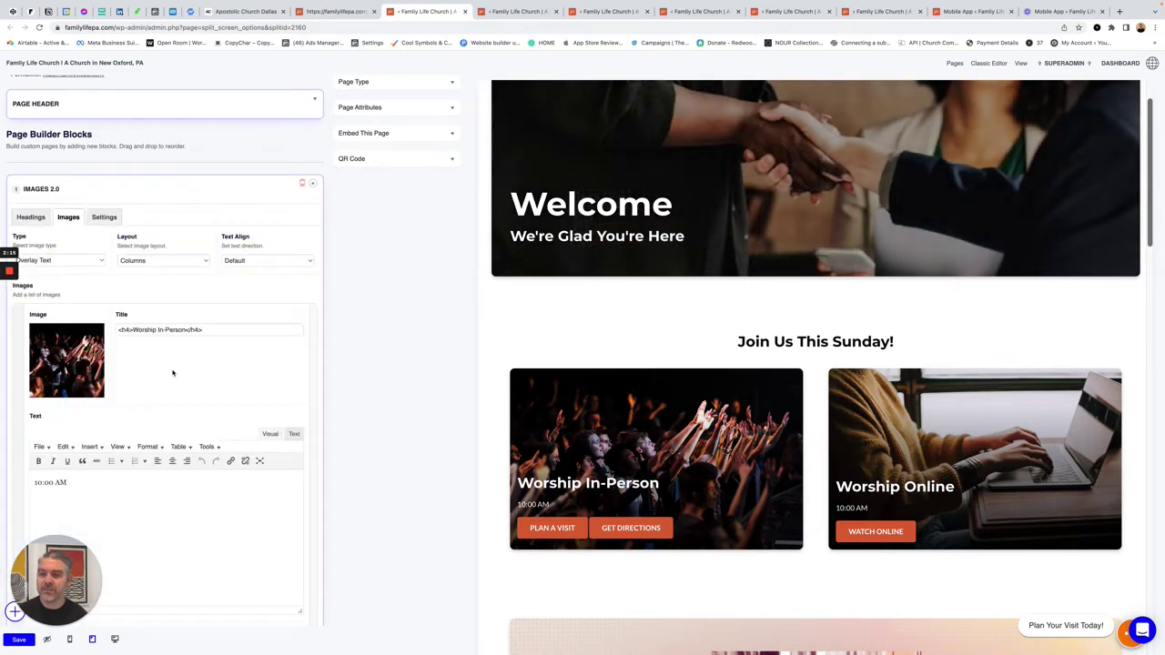
scroll(173, 372, "down", 10)
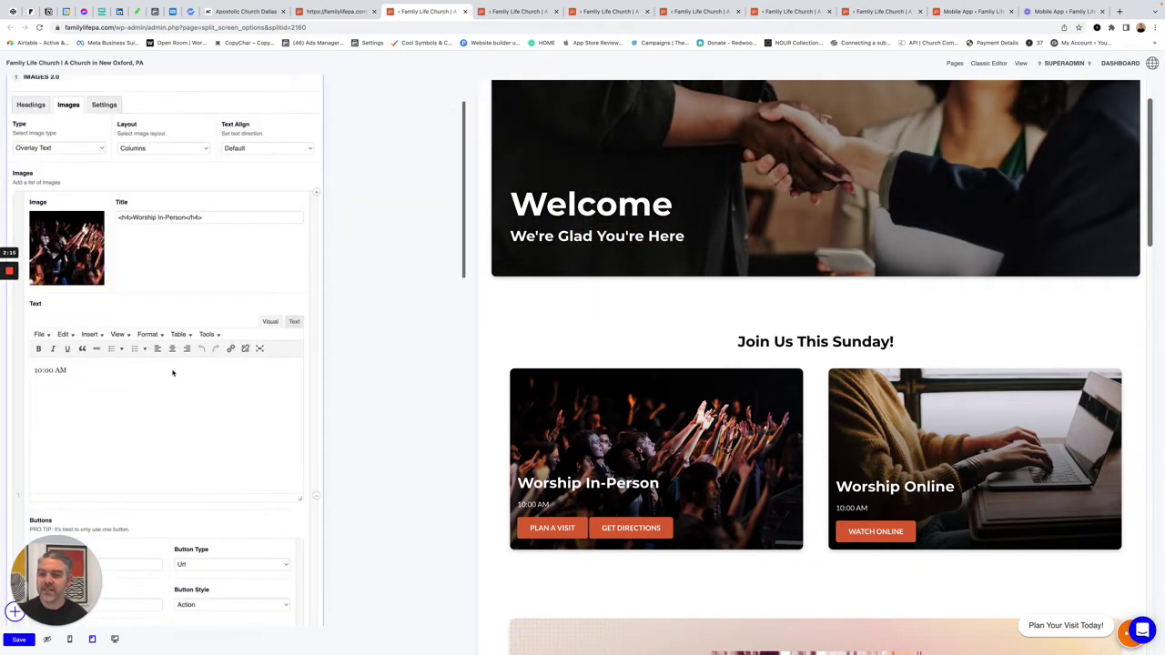
scroll(164, 378, "down", 1)
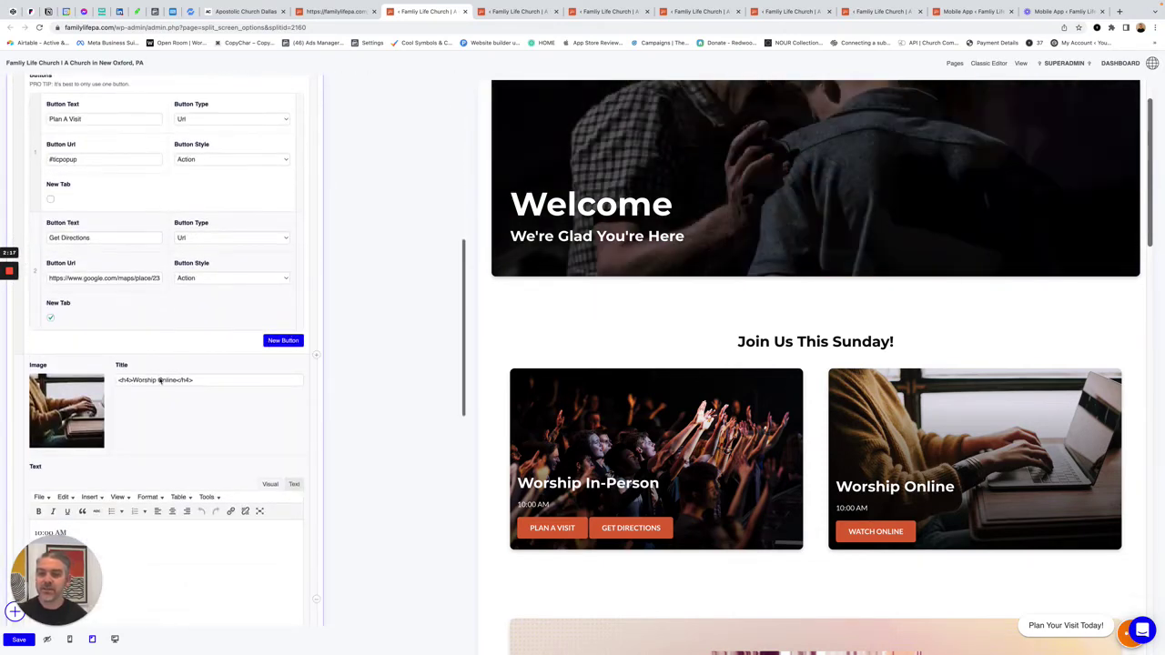
scroll(208, 380, "down", 15)
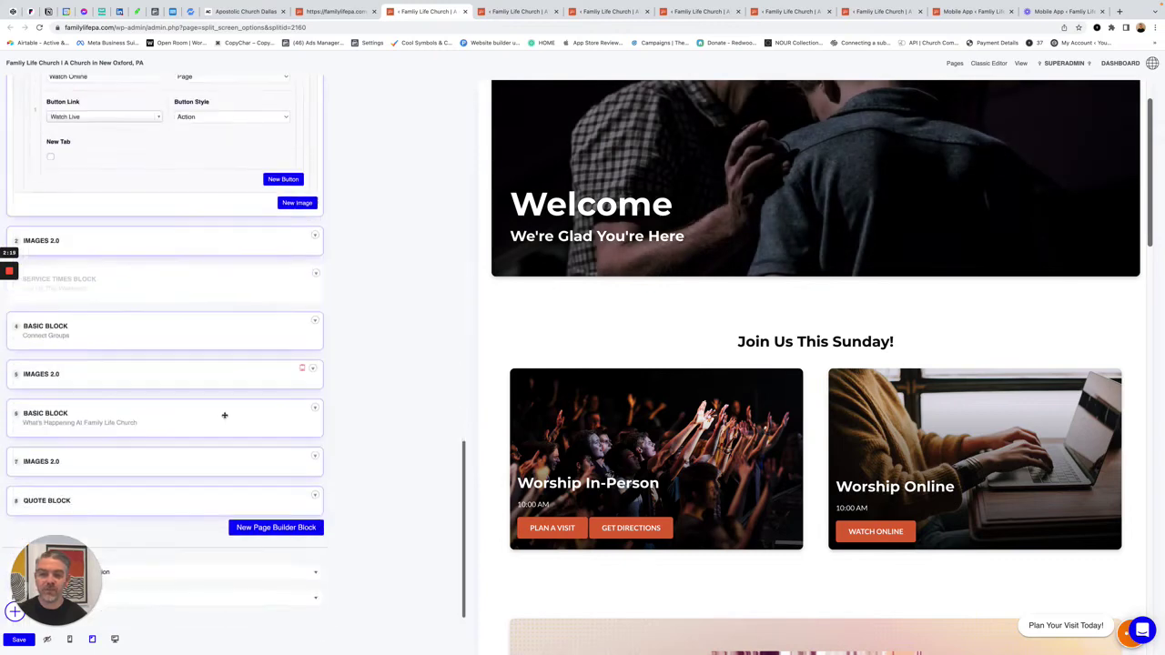
scroll(224, 415, "up", 1)
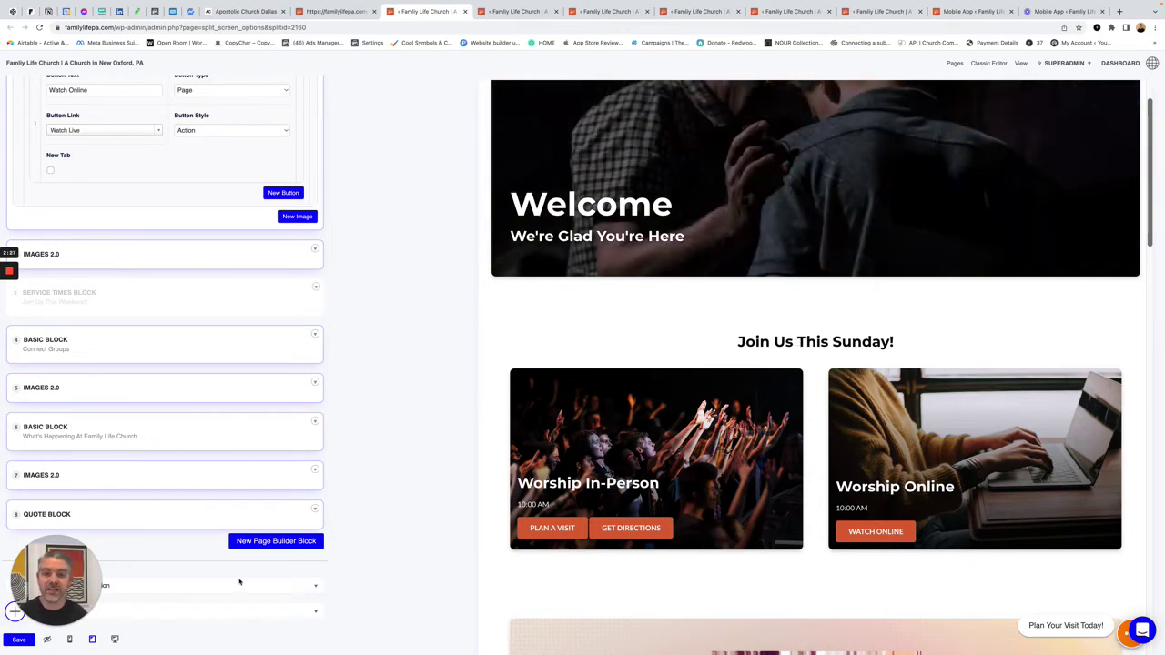
Switch the live preview to tablet width and scroll through the stacked worship cards.
left_click(71, 641)
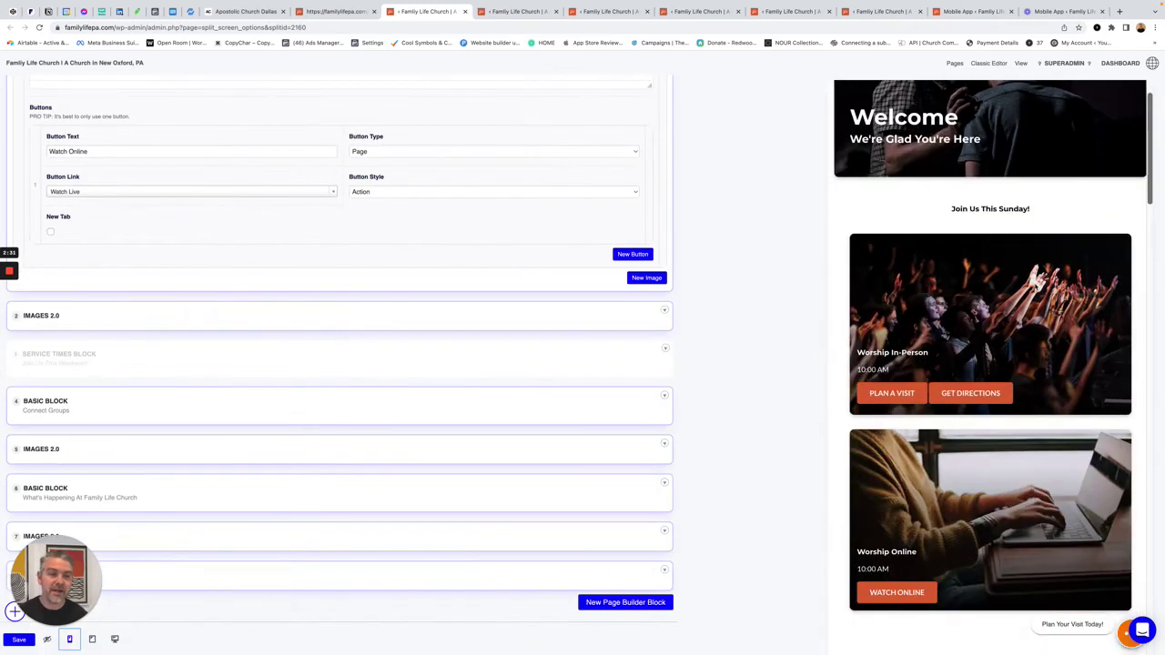
scroll(994, 439, "down", 1)
scroll(994, 439, "down", 5)
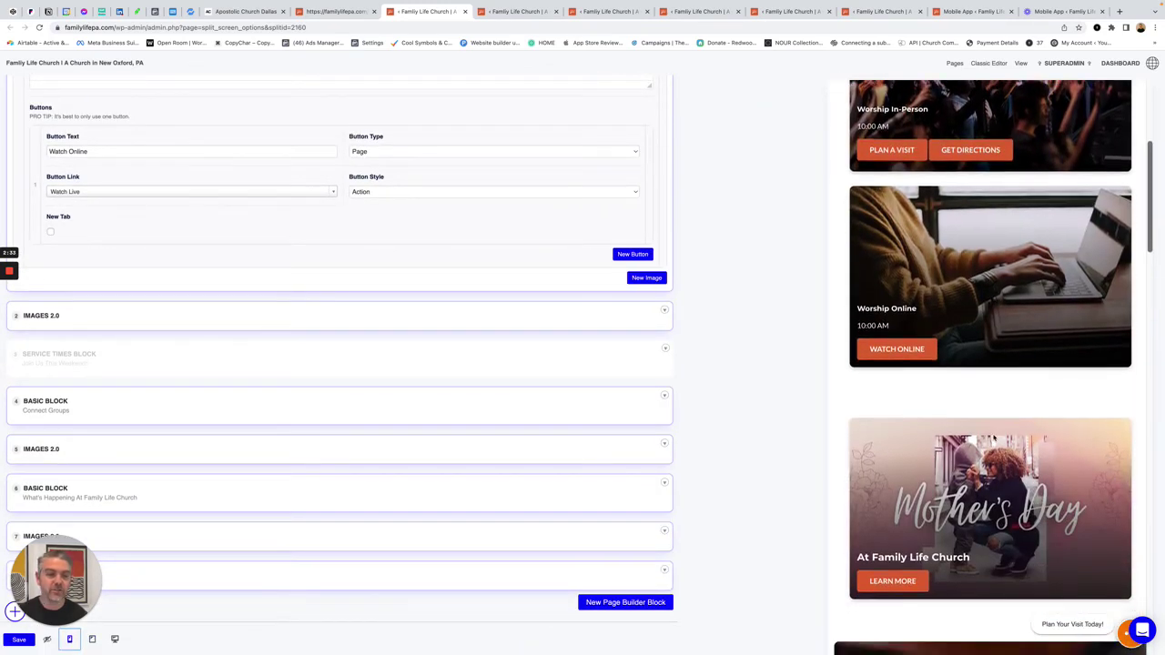
scroll(994, 439, "up", 5)
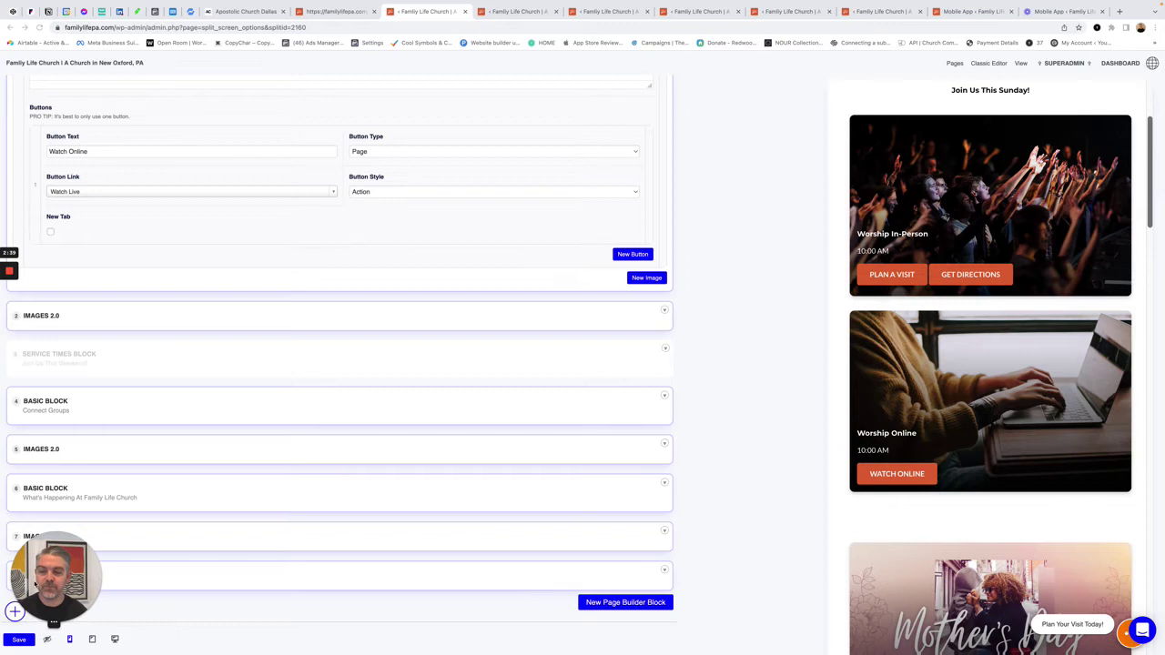
Browse the Page Builder's catalogue of addable blocks, then switch to the Media page editor.
left_click(14, 612)
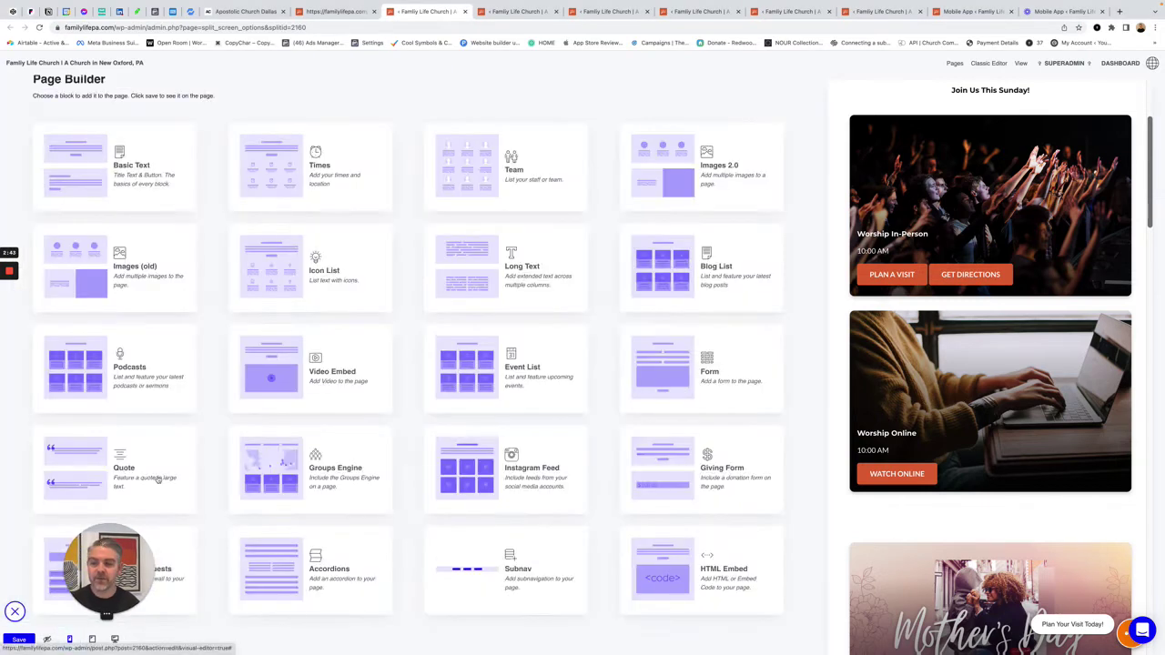
scroll(474, 511, "down", 2)
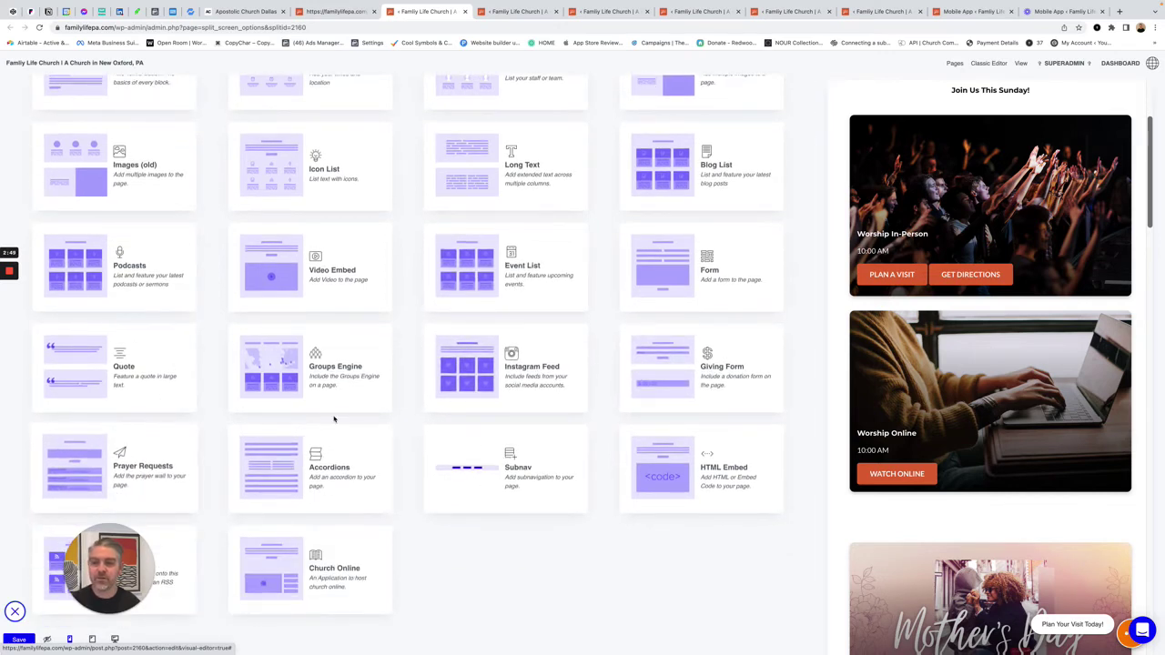
scroll(334, 419, "up", 2)
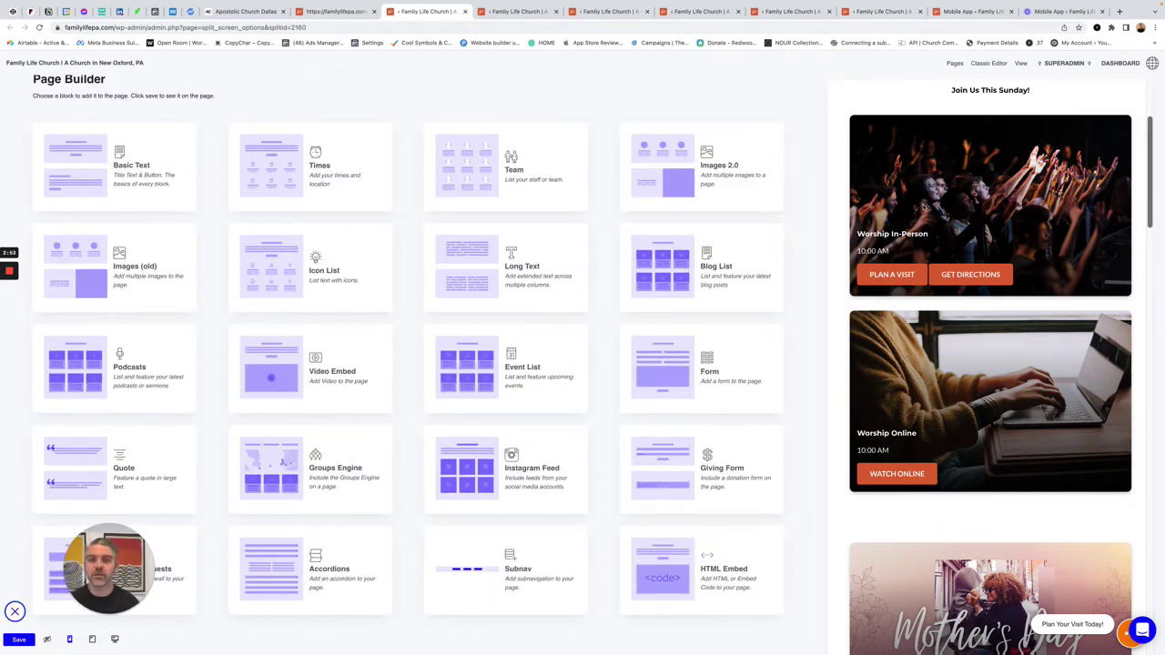
left_click(530, 13)
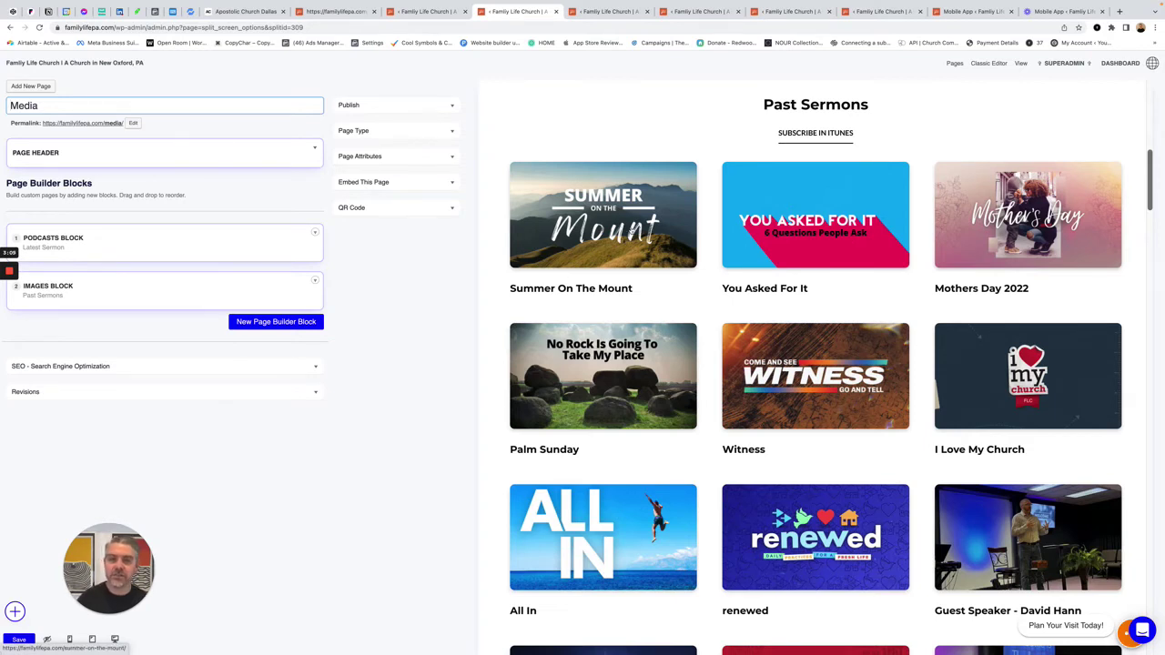
Move from the Media page editor to the Salt and Light sermon editor.
left_click(603, 17)
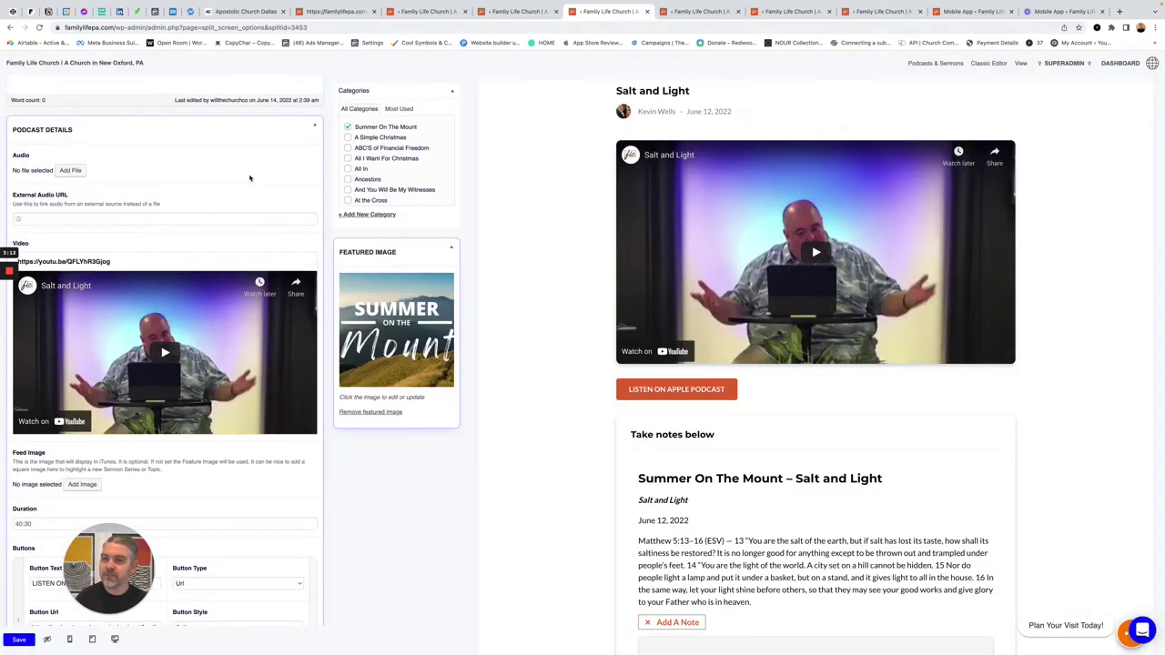
Scroll through the sermon's Take notes preview, then switch to the Salt and Light note editor.
scroll(250, 178, "up", 3)
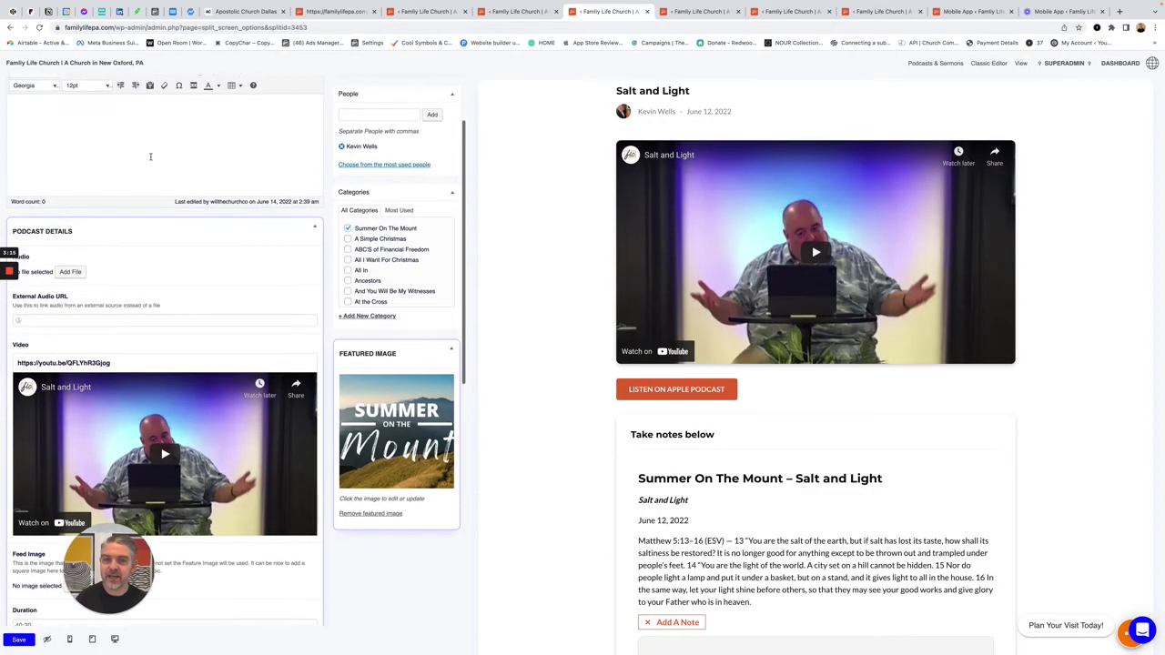
scroll(150, 157, "down", 1)
scroll(109, 137, "up", 3)
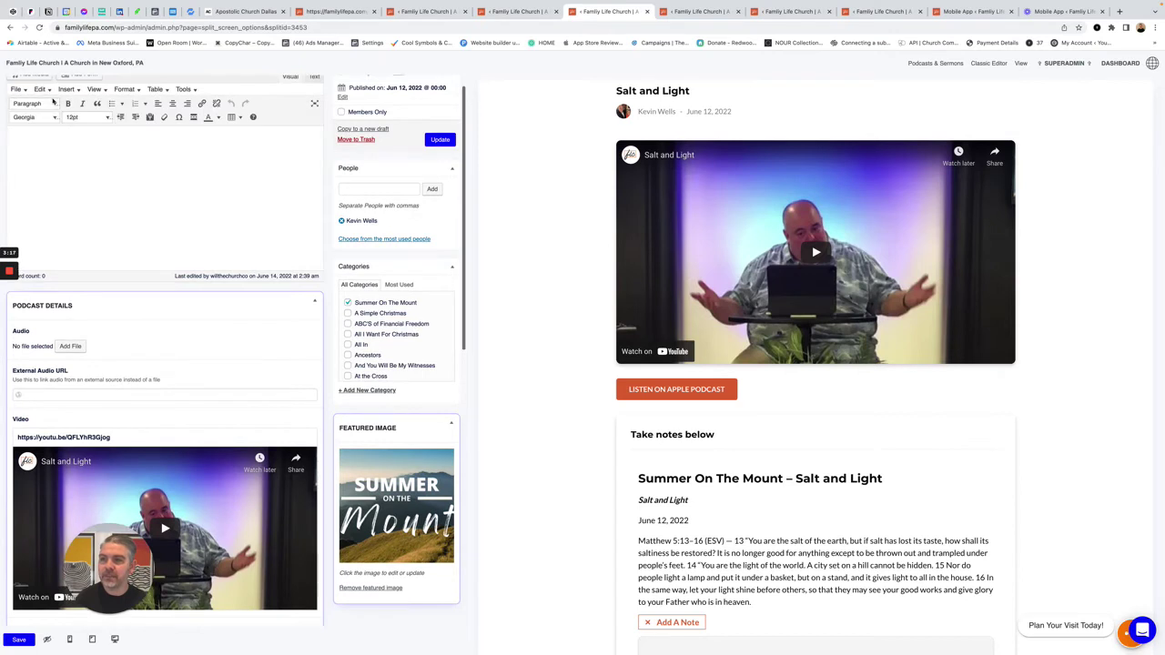
scroll(53, 102, "up", 3)
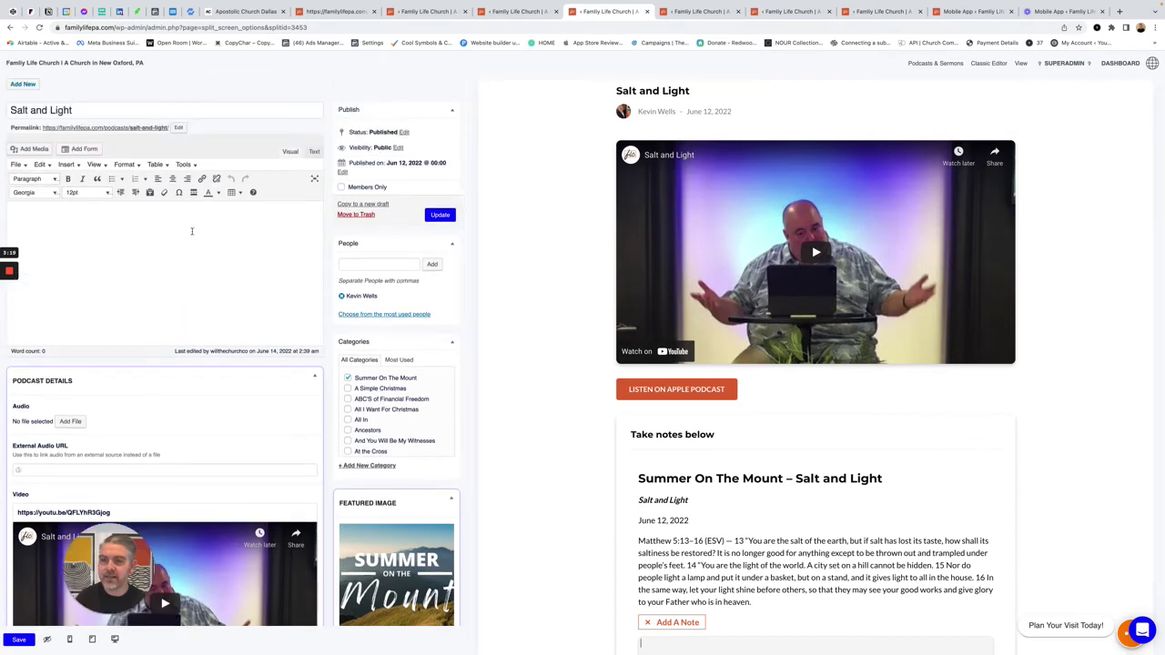
scroll(228, 254, "down", 1)
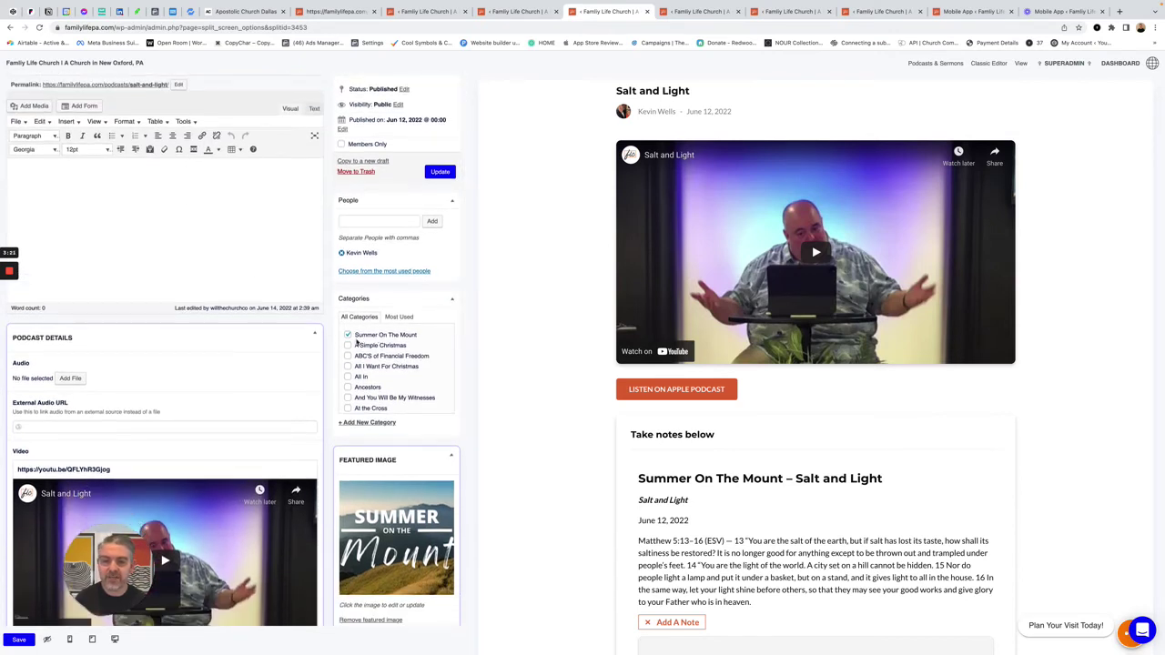
scroll(371, 447, "down", 2)
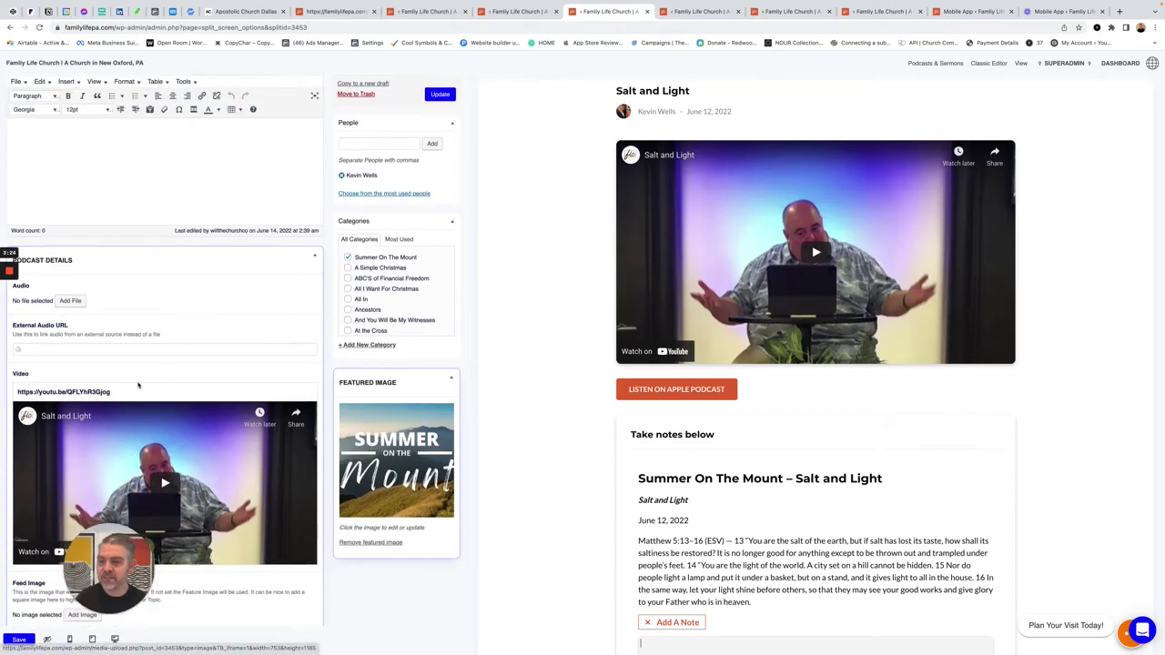
scroll(138, 383, "down", 3)
scroll(117, 415, "down", 6)
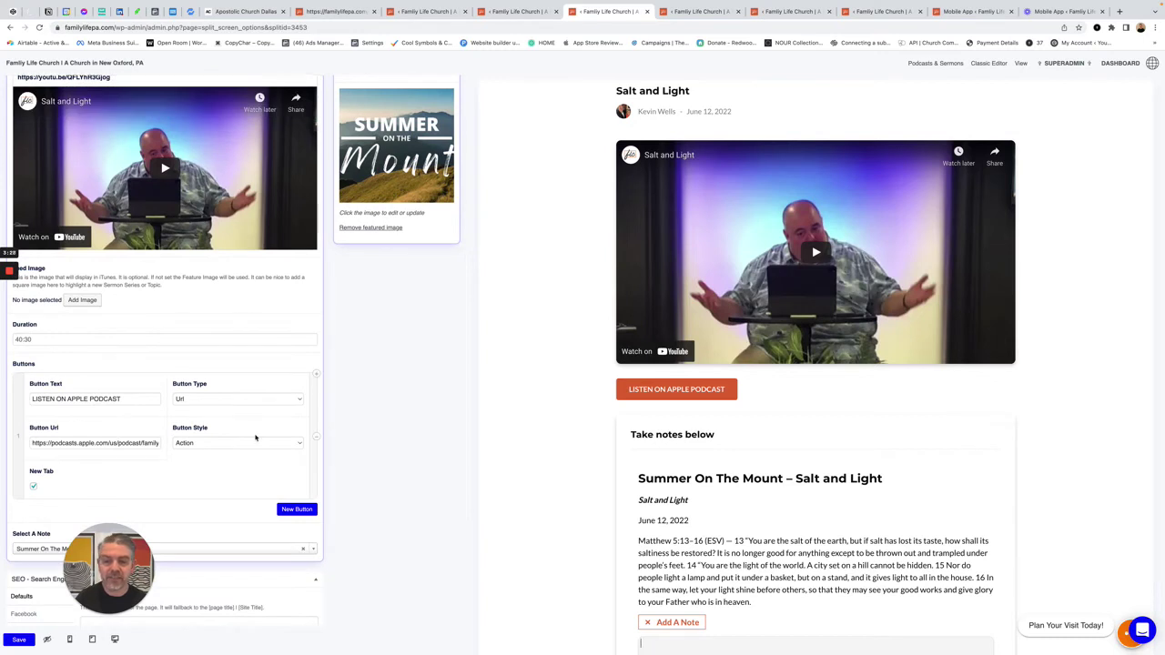
scroll(116, 437, "down", 2)
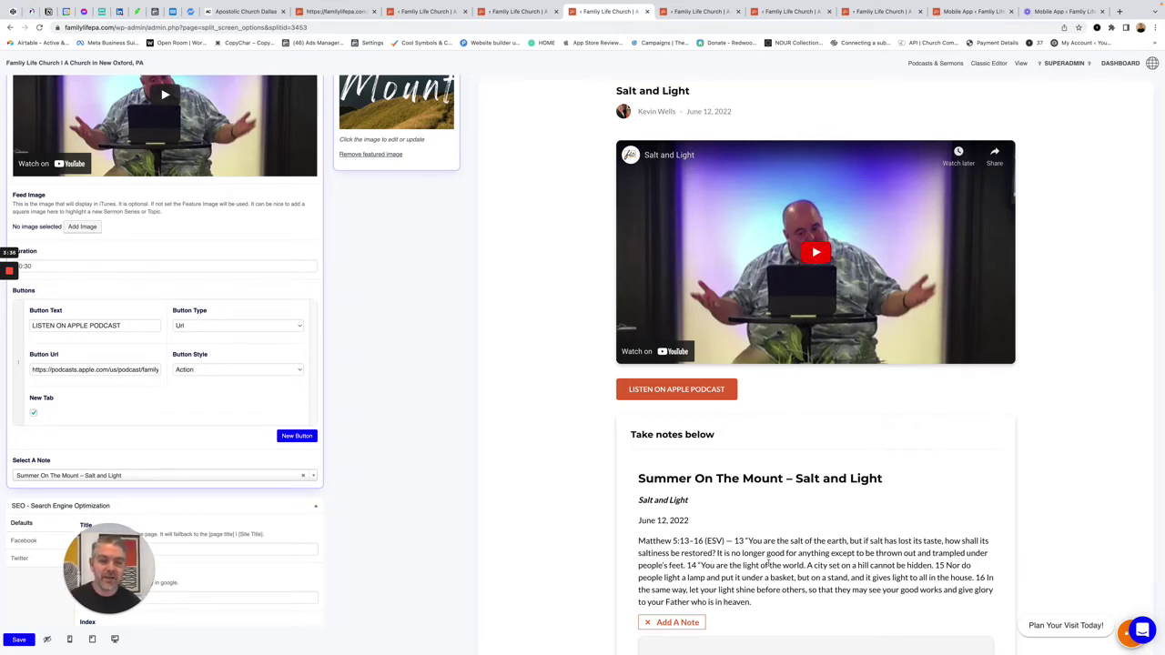
scroll(769, 567, "down", 2)
scroll(769, 566, "down", 3)
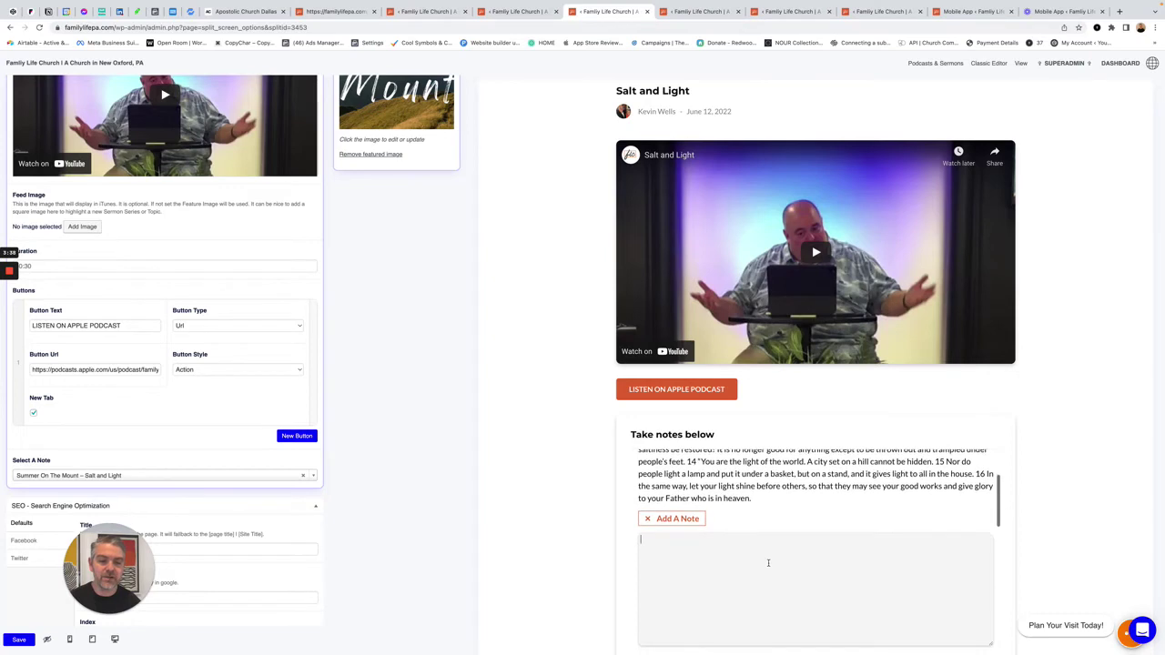
scroll(768, 562, "down", 3)
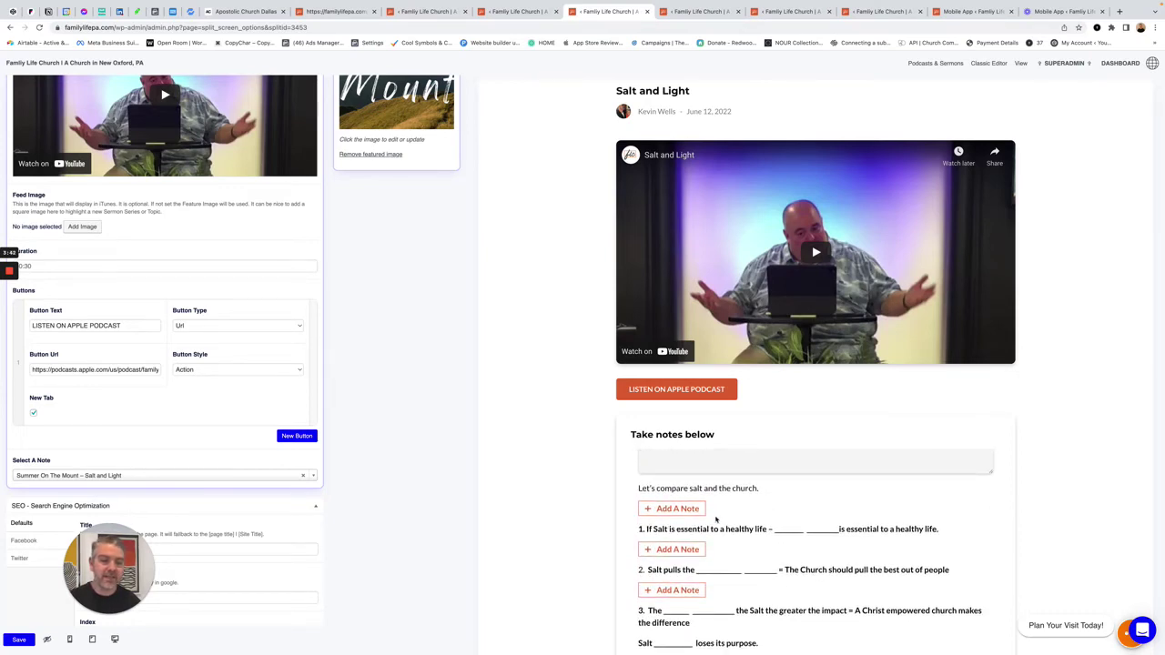
scroll(693, 524, "down", 3)
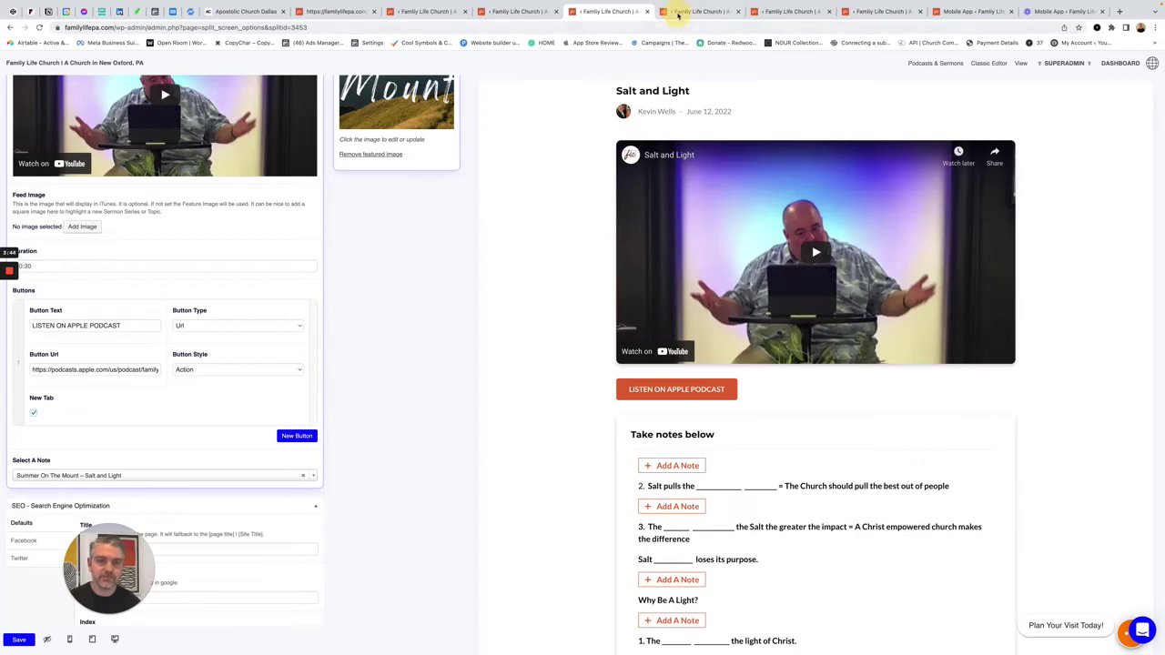
left_click(678, 12)
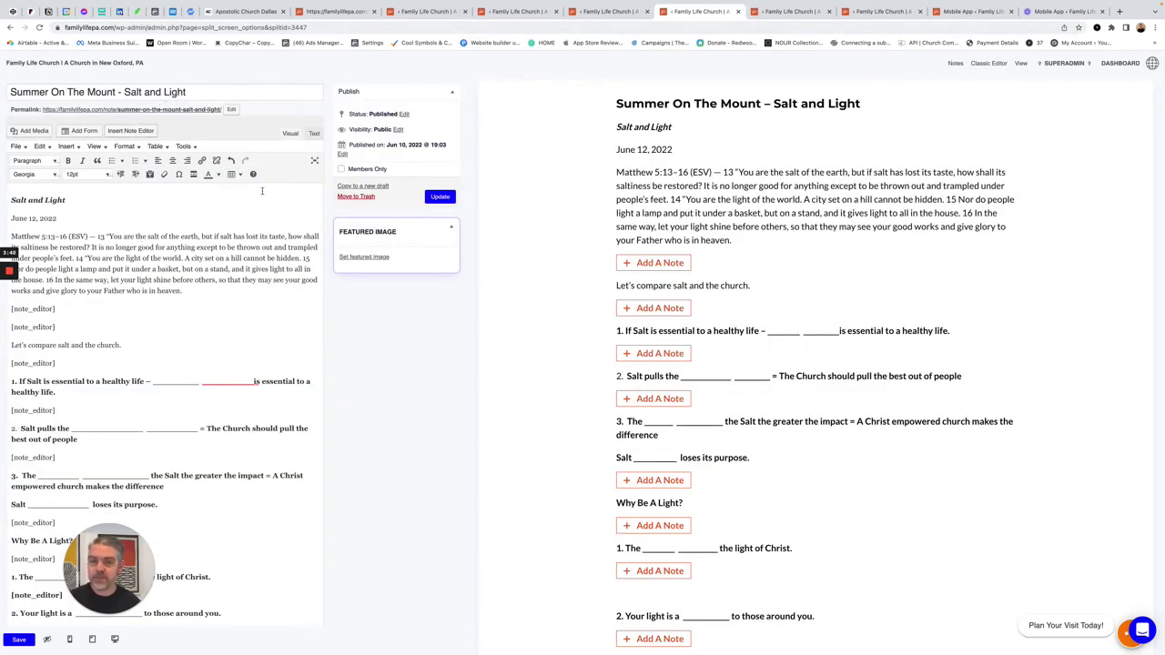
Insert a new [note_editor] field on its own line after the first note field.
left_click(153, 315)
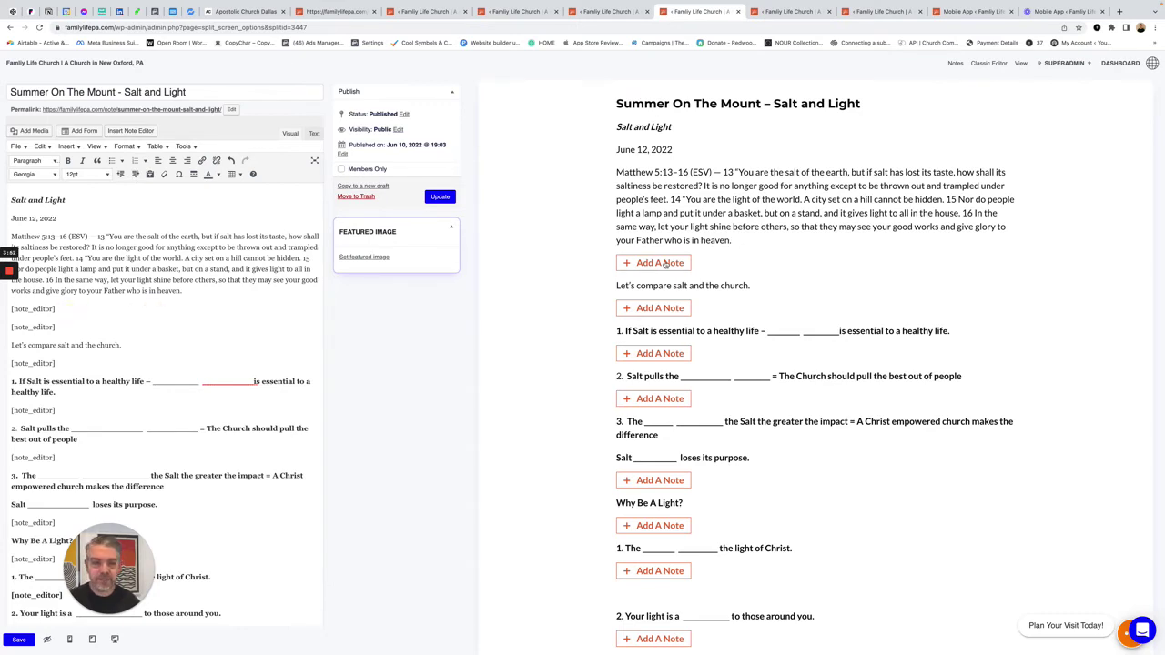
key("Return")
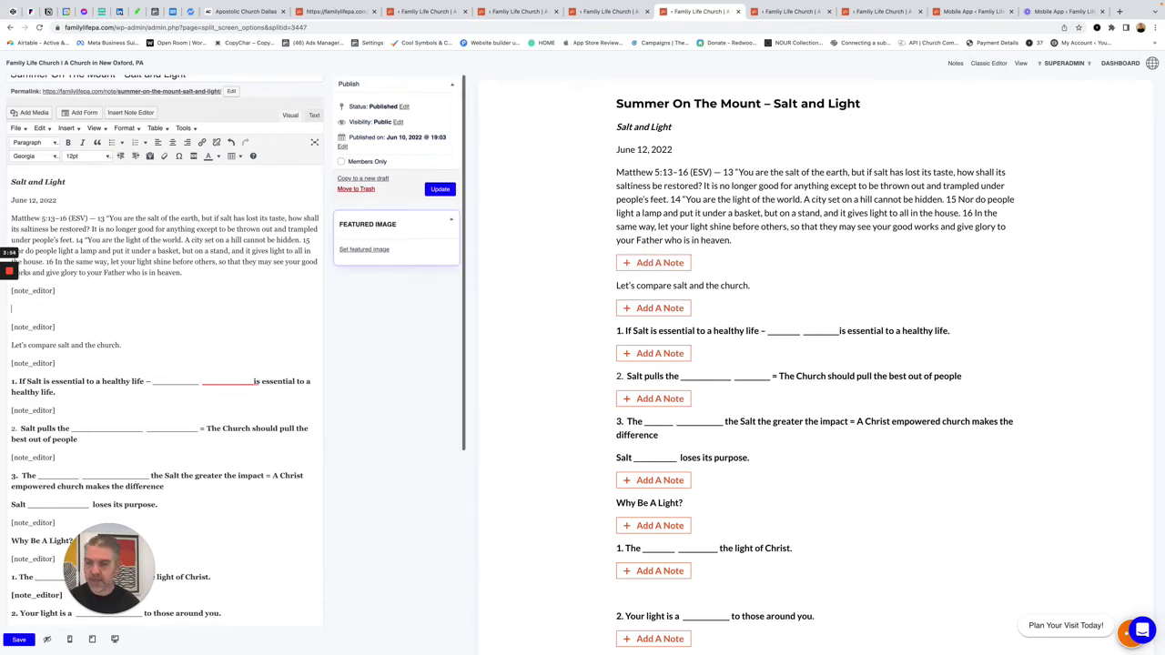
left_click(130, 111)
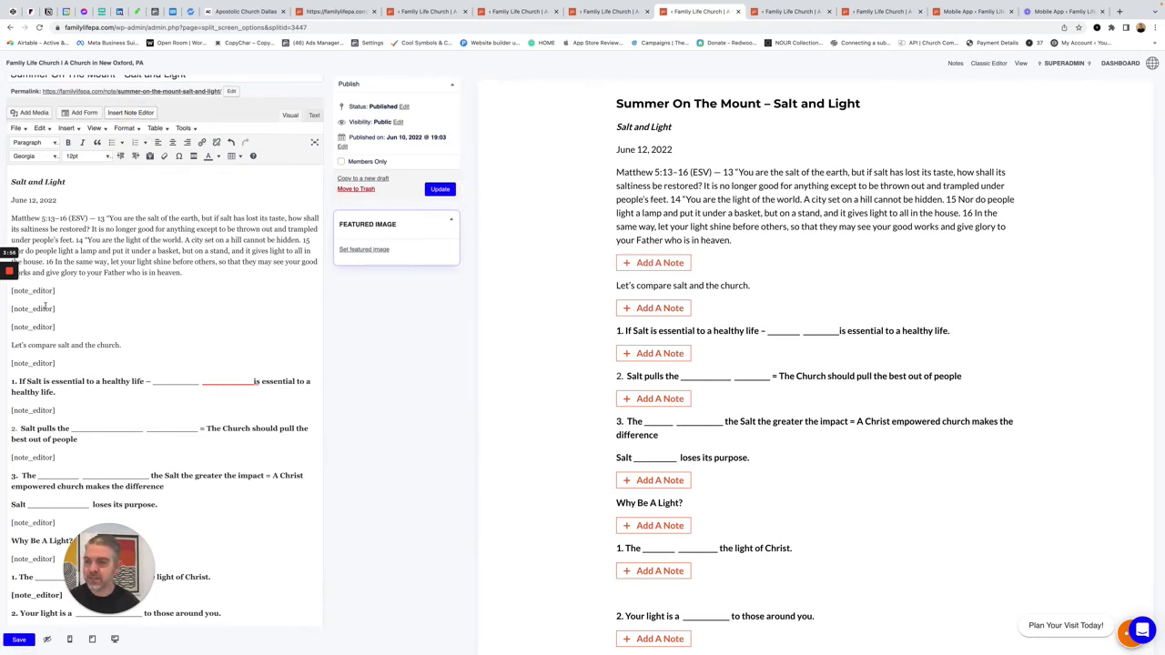
Test the Add A Note buttons in the page preview.
left_click(653, 266)
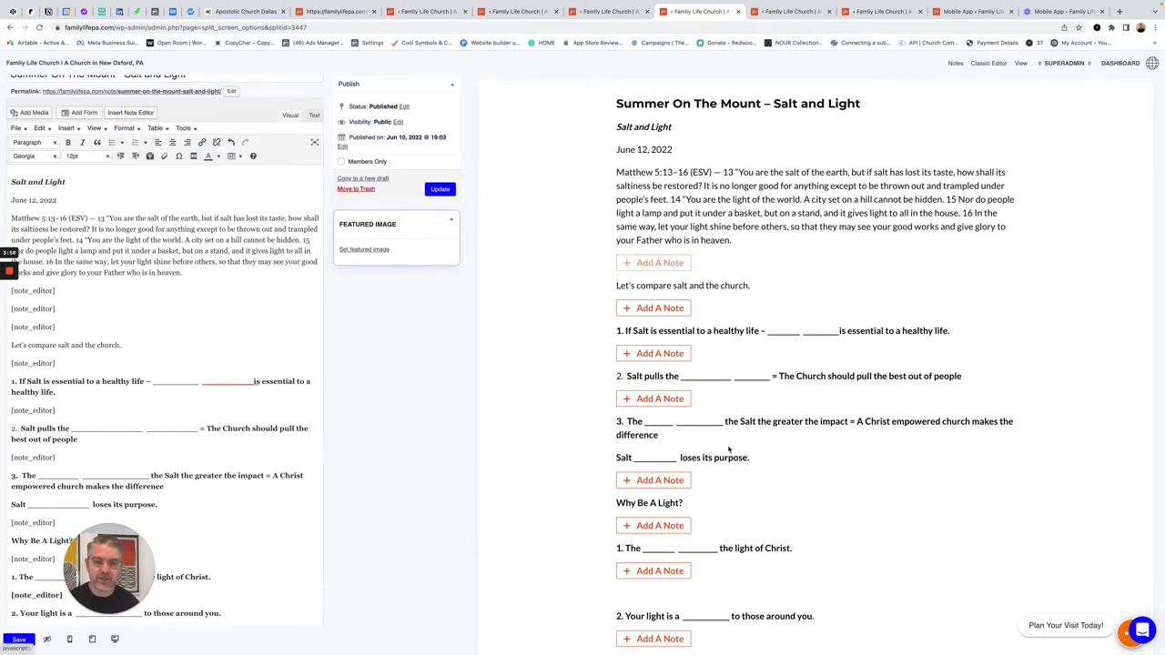
scroll(710, 428, "down", 3)
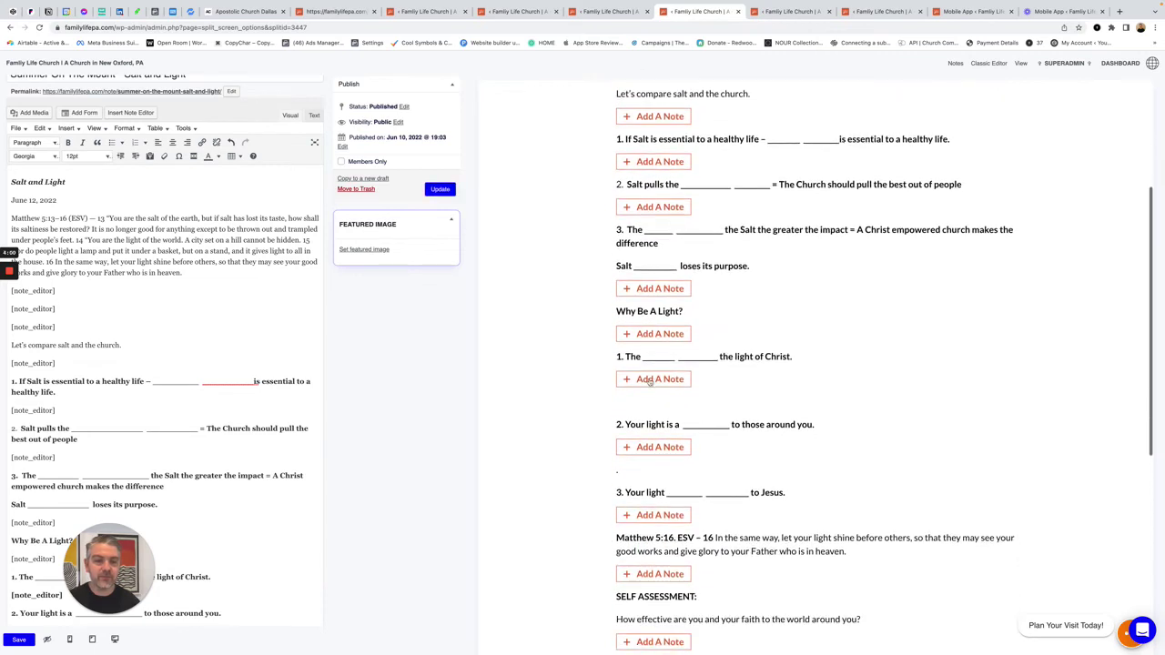
left_click(650, 380)
scroll(655, 382, "down", 8)
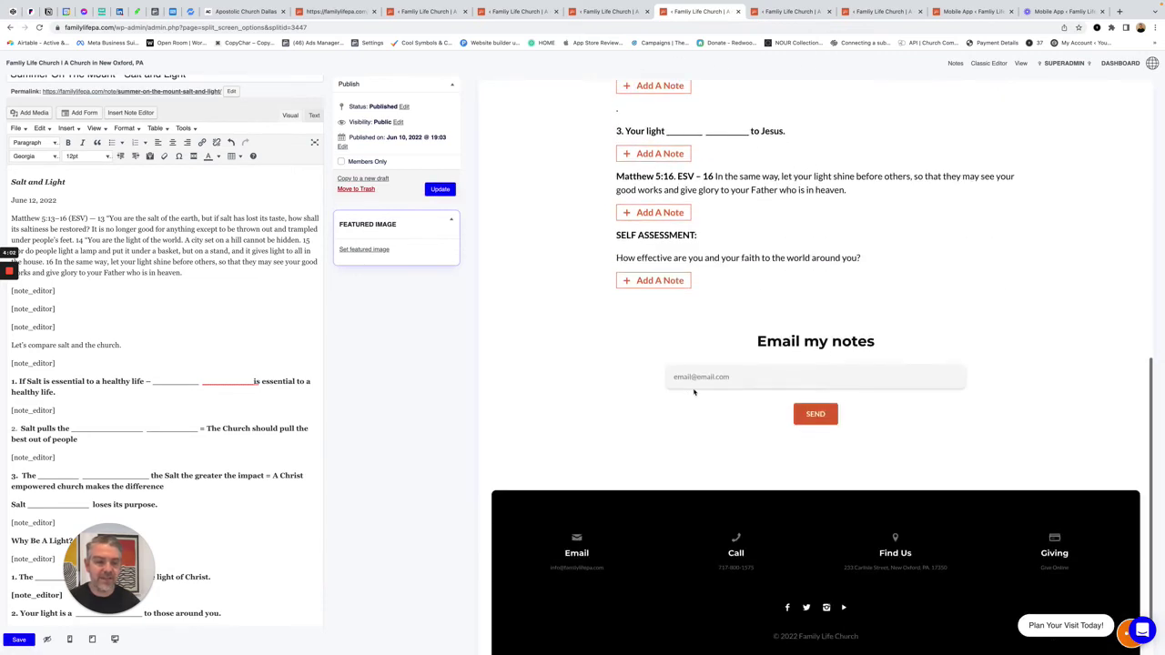
On the Watch Live page, open the sermon Notes panel from the Family Life Online menu.
left_click(770, 15)
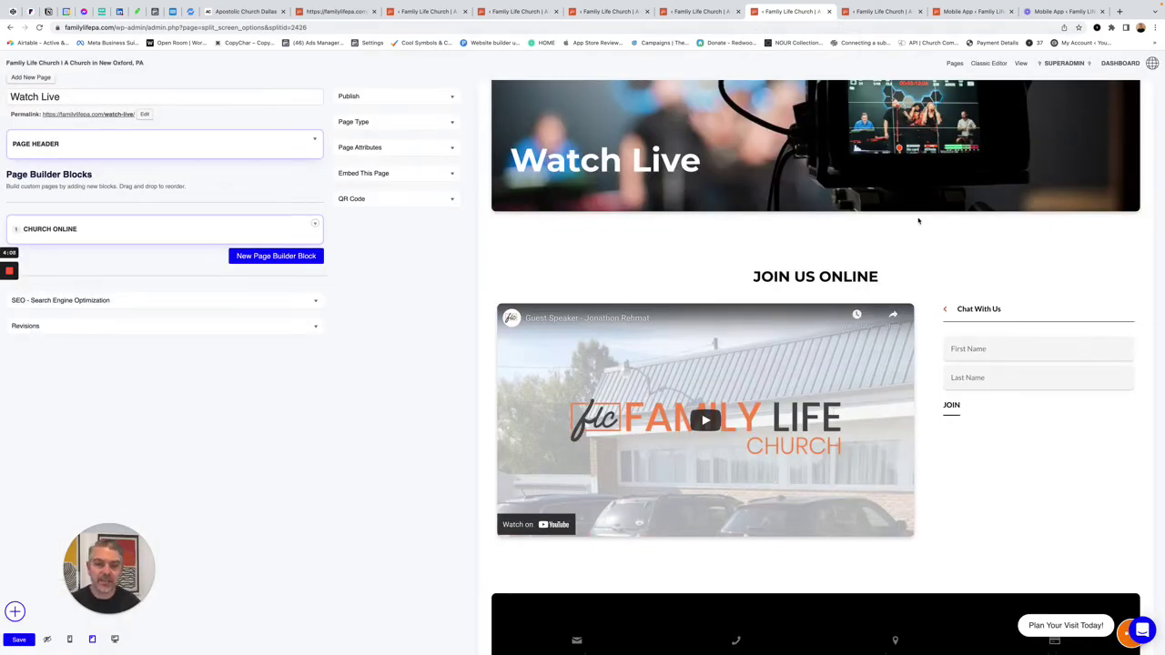
left_click(947, 310)
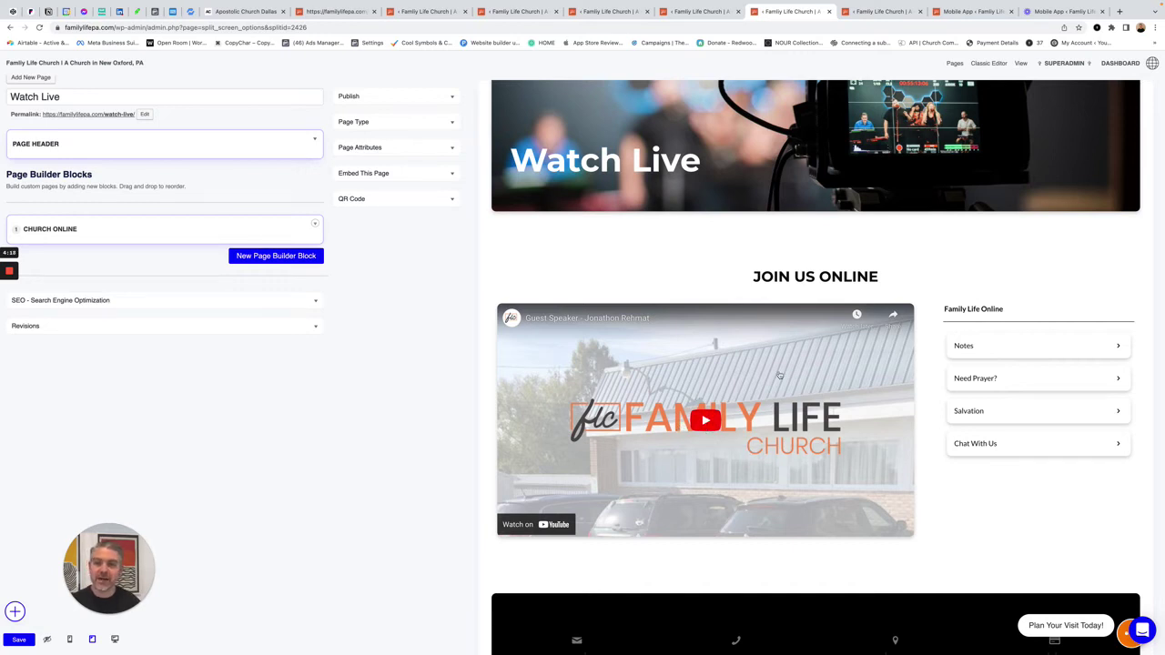
left_click(970, 354)
scroll(998, 451, "down", 2)
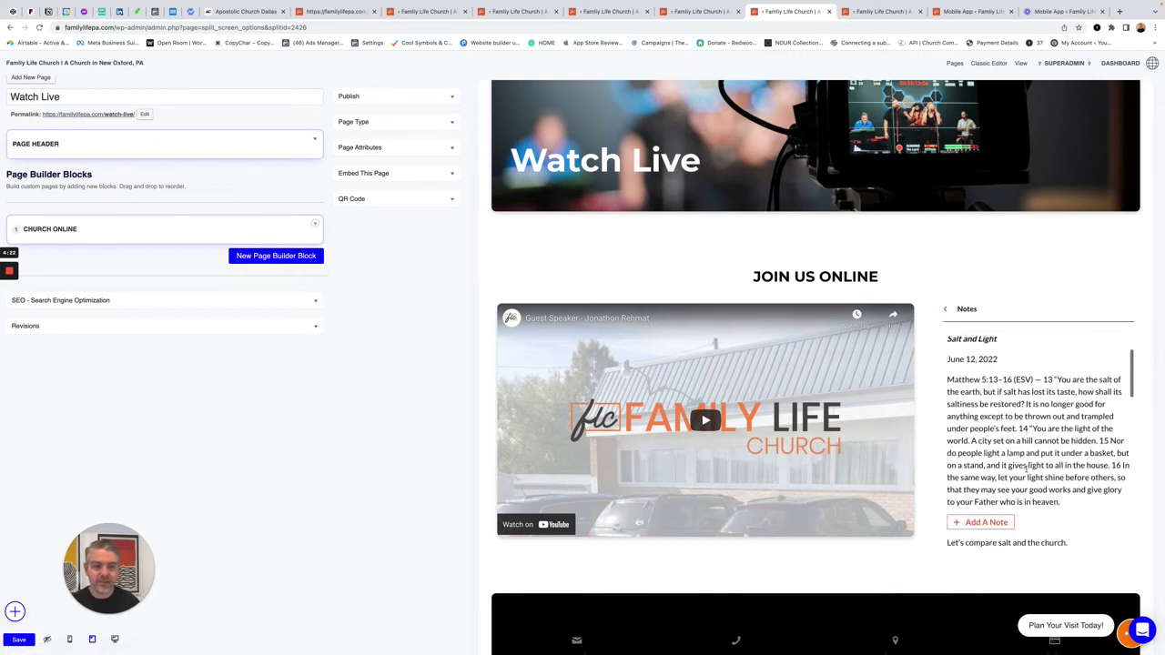
left_click(945, 311)
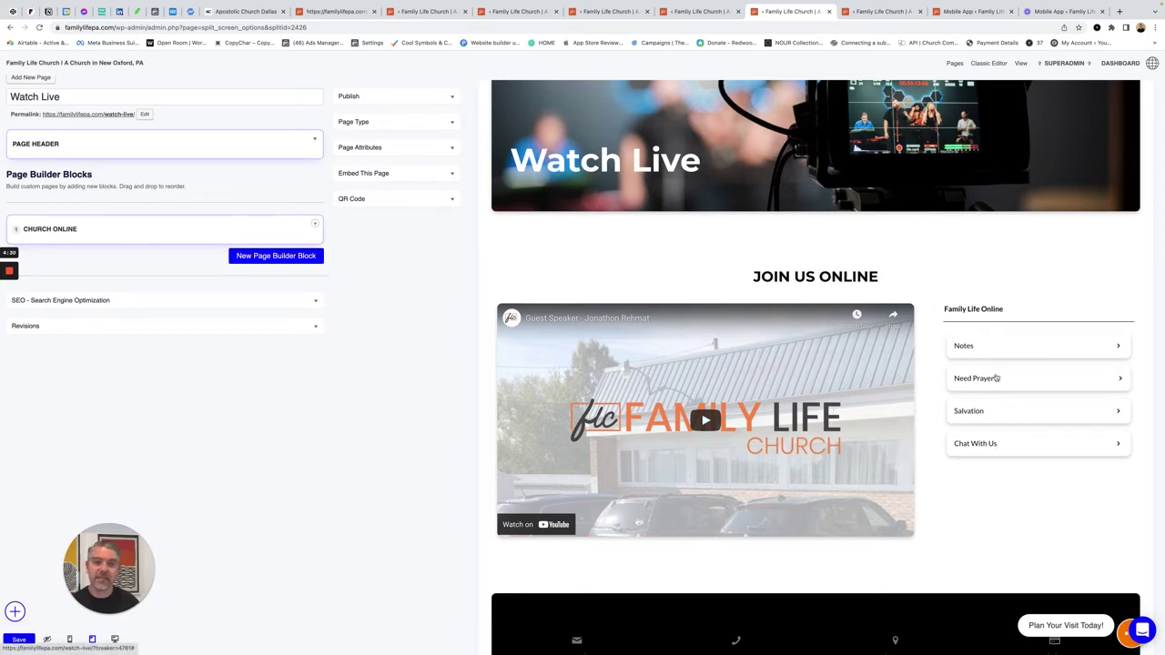
Try the Need Prayer?, Salvation and Chat With Us forms, then open the Declaration of Faith event.
left_click(997, 377)
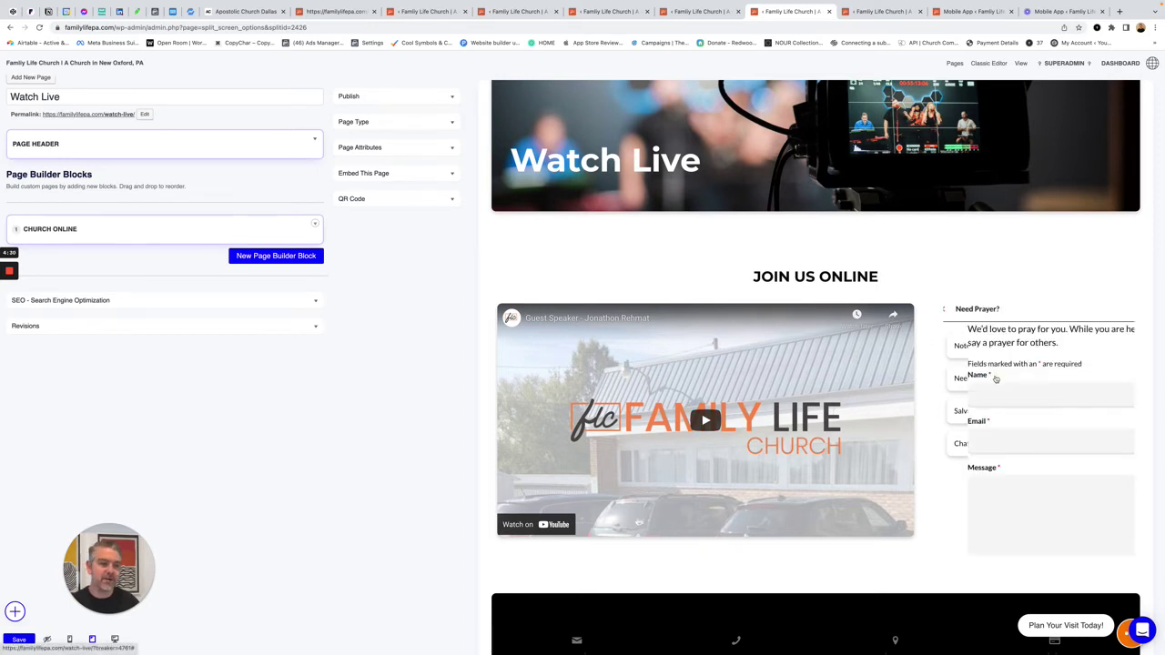
left_click(946, 312)
left_click(993, 416)
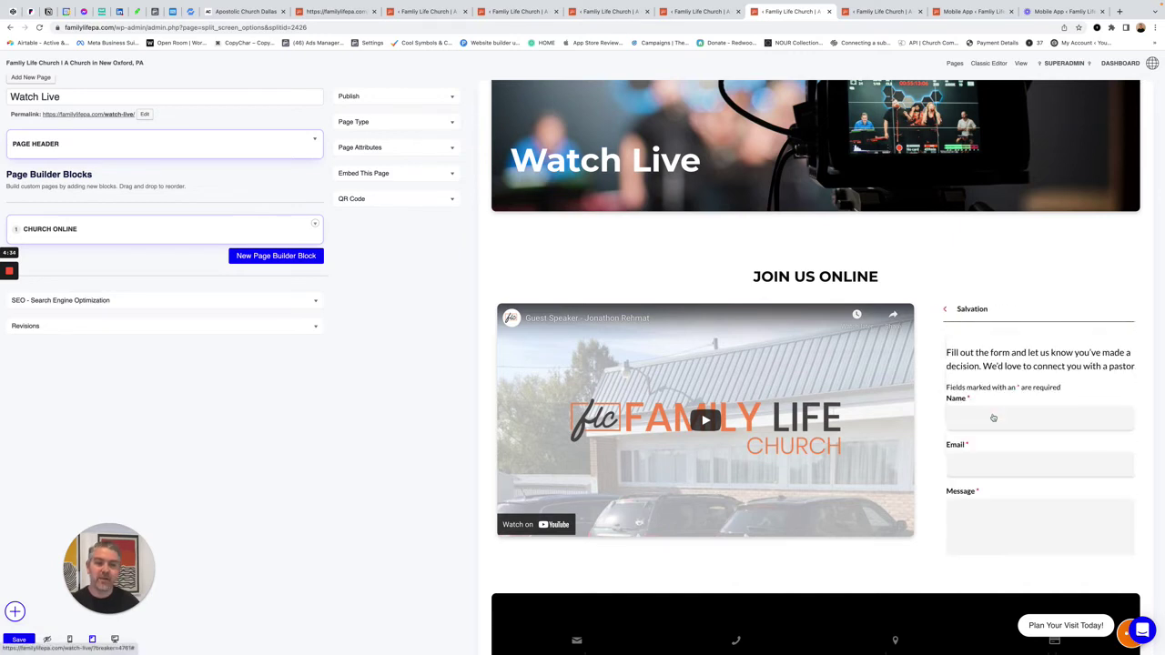
left_click(946, 310)
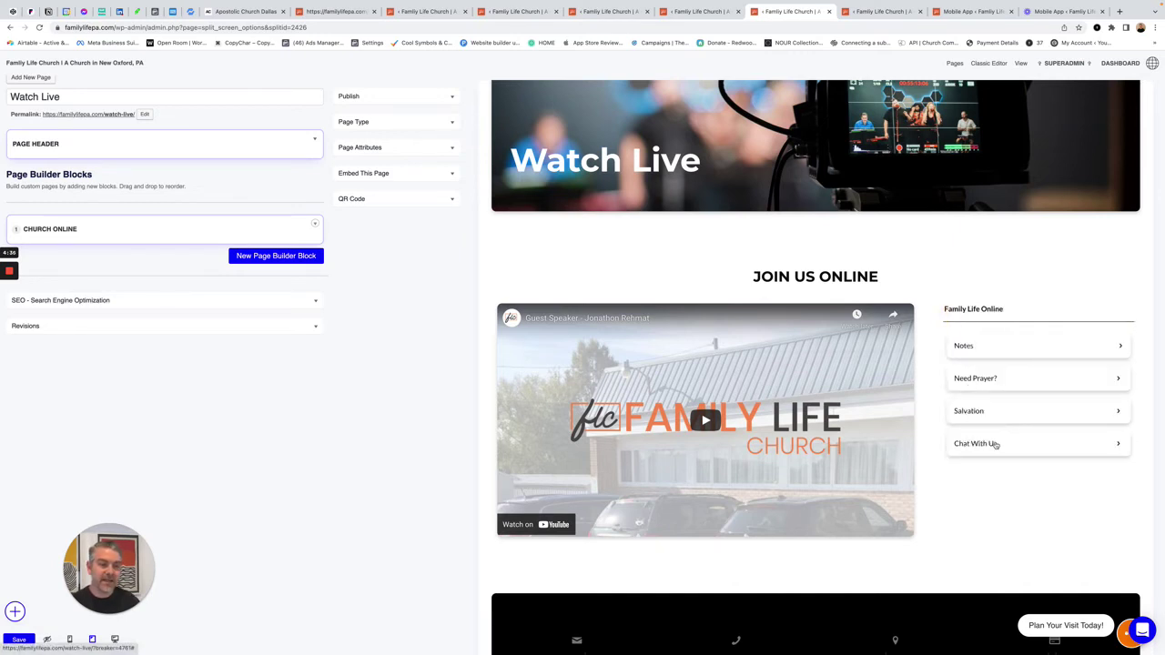
left_click(995, 444)
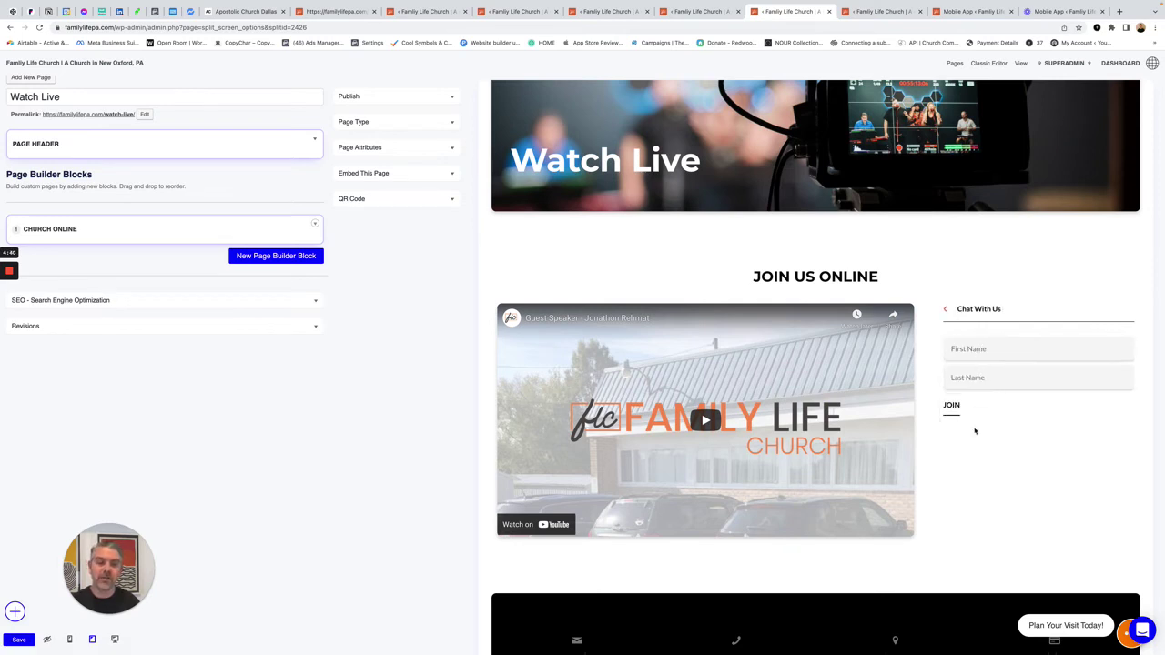
left_click(882, 12)
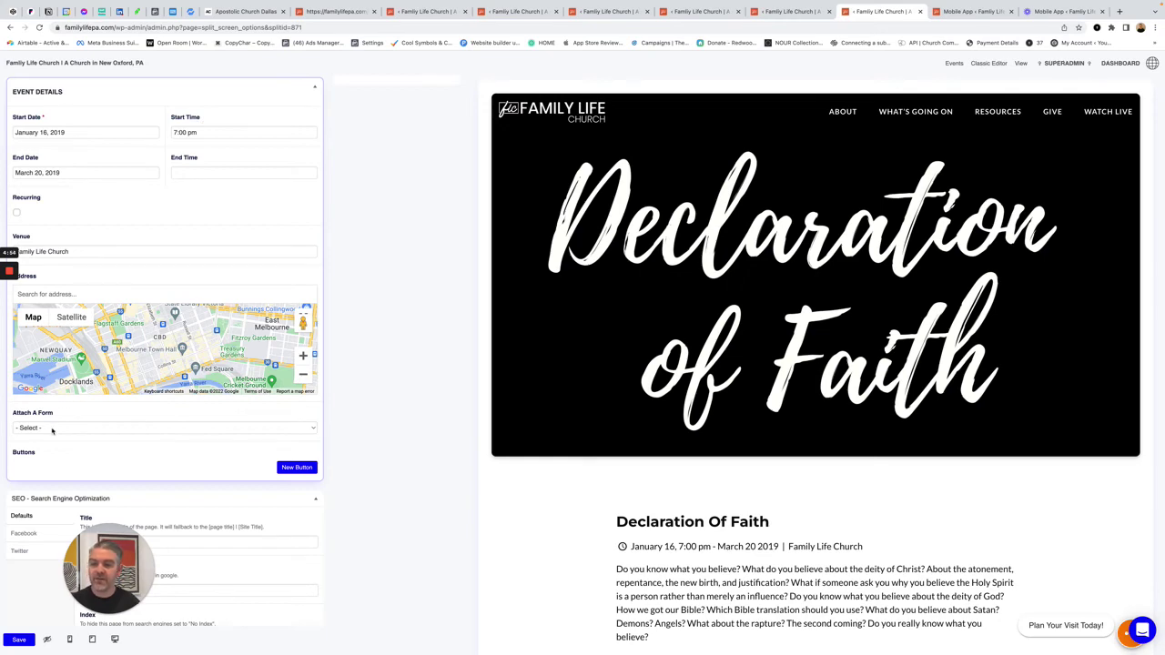
Review the Declaration of Faith event text and QR Code, then switch to the Mobile App page.
scroll(382, 130, "up", 5)
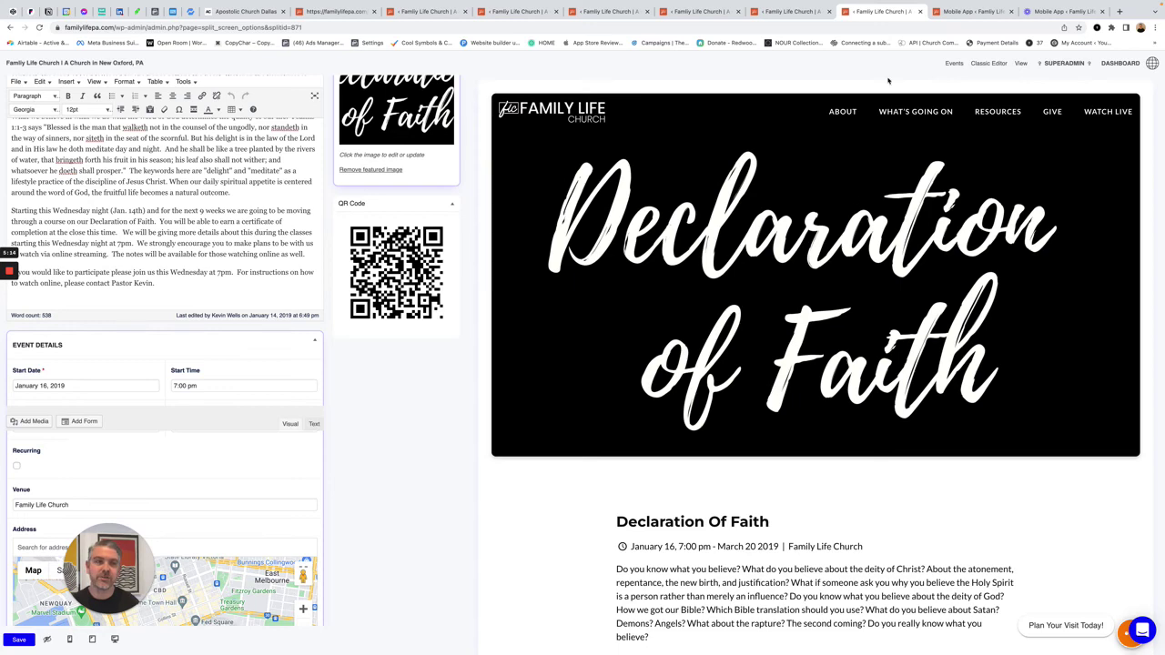
left_click(967, 11)
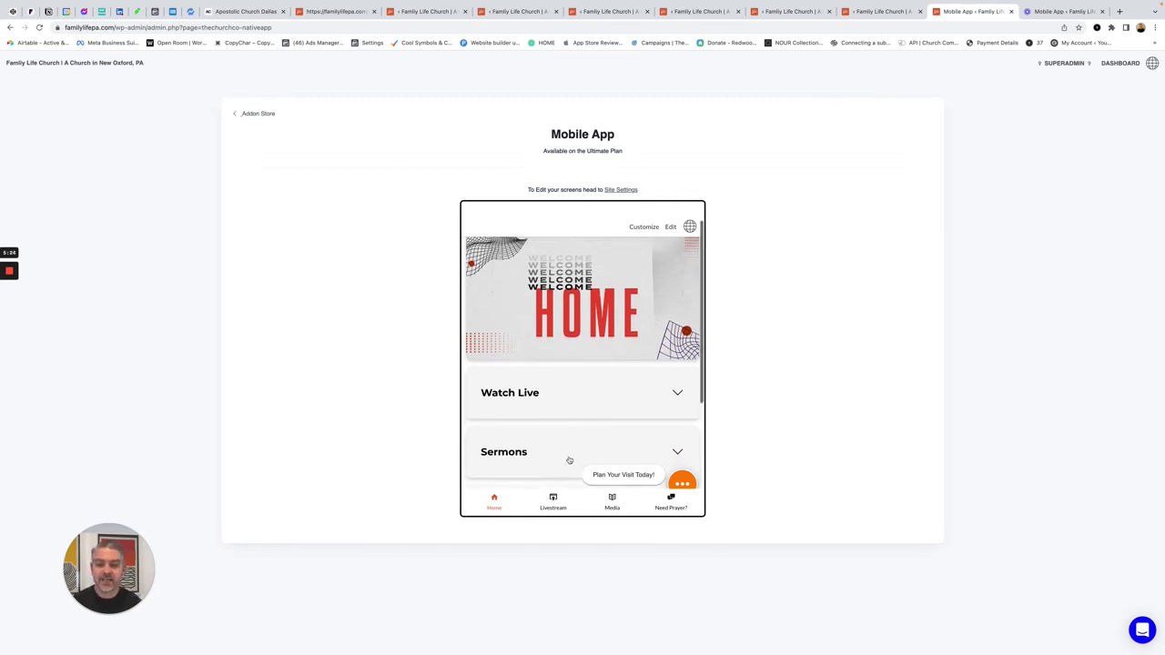
Flip the app preview through Livestream, Media, Need Prayer? and back to Home, then return to the dashboard tab.
left_click(554, 500)
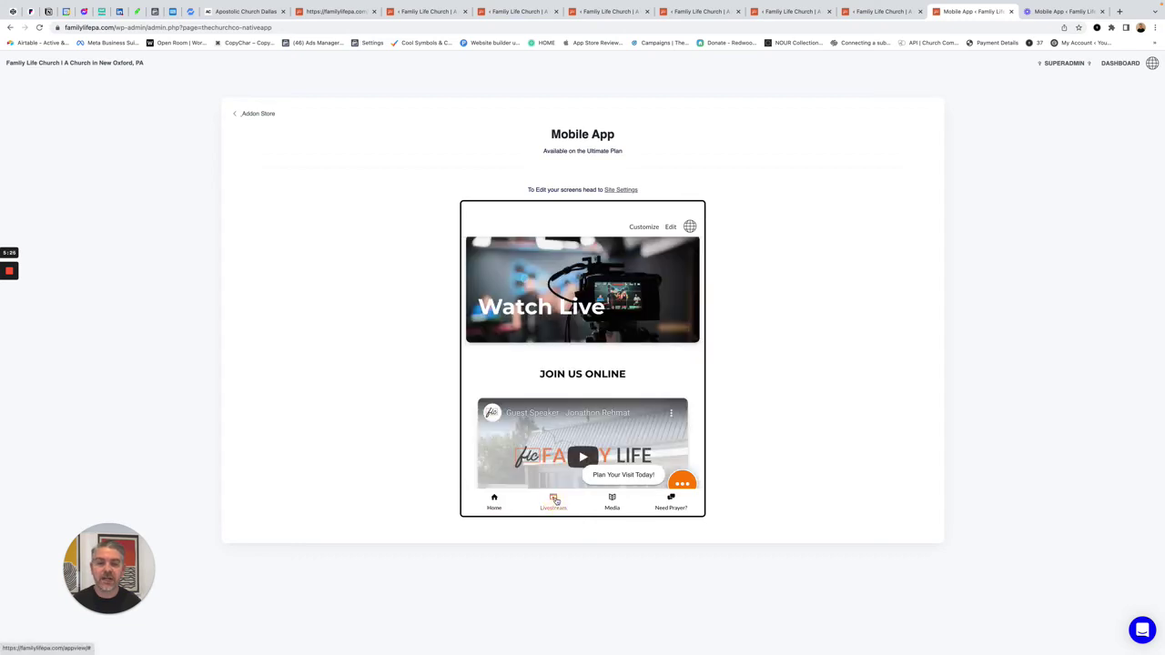
left_click(613, 500)
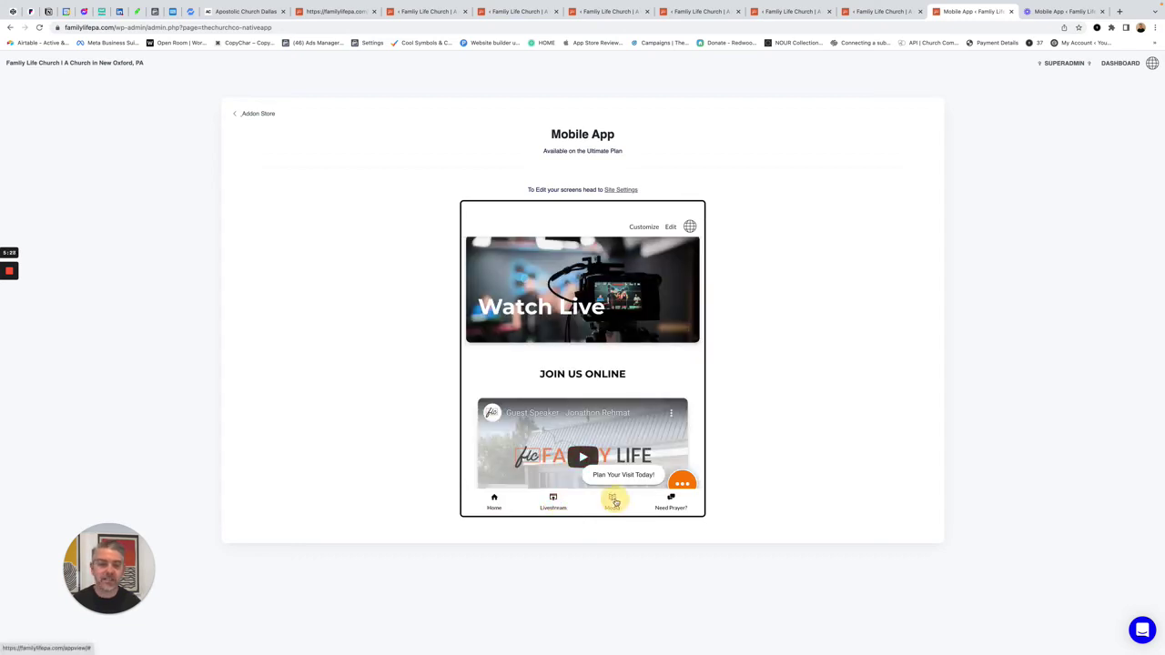
left_click(671, 500)
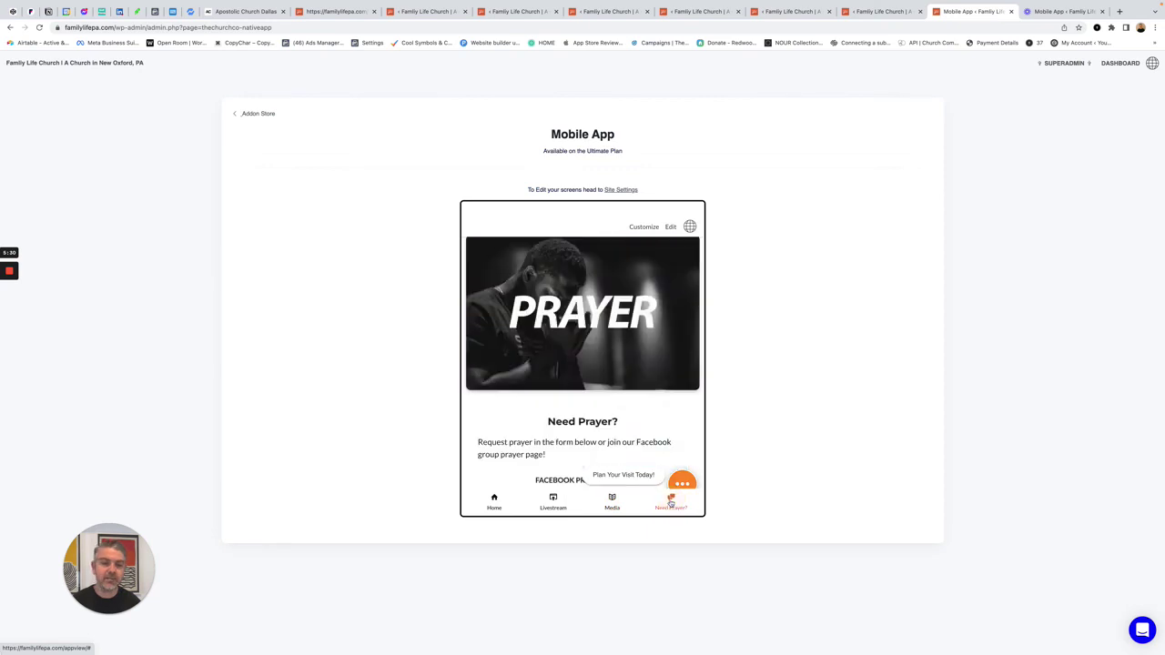
left_click(615, 503)
left_click(553, 503)
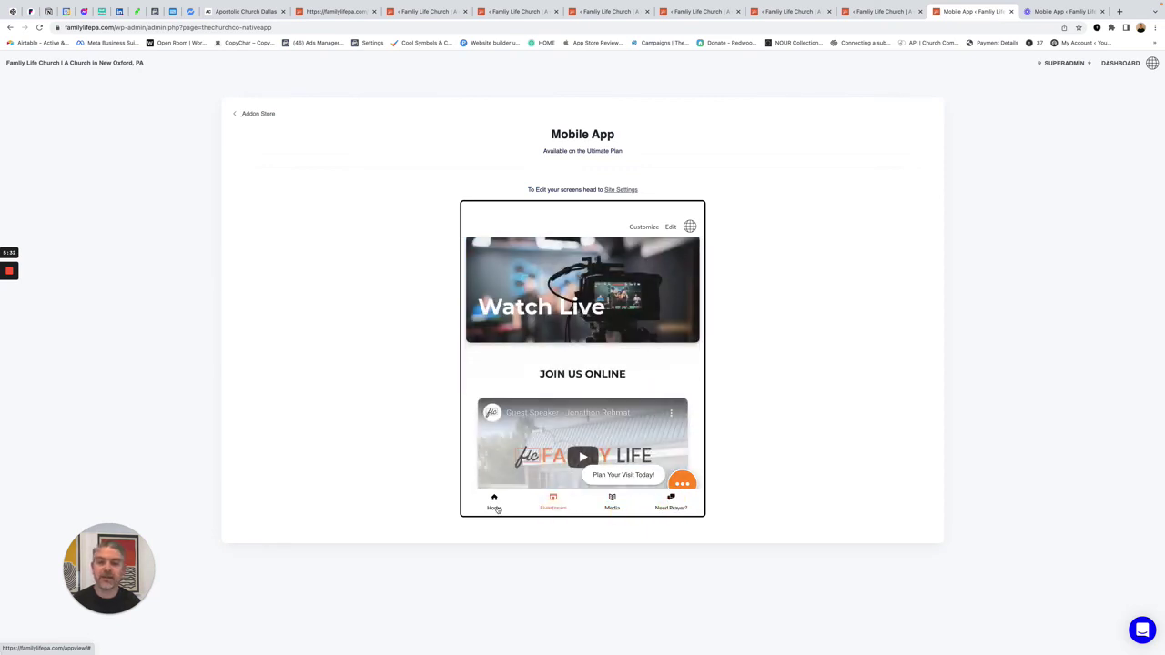
left_click(494, 501)
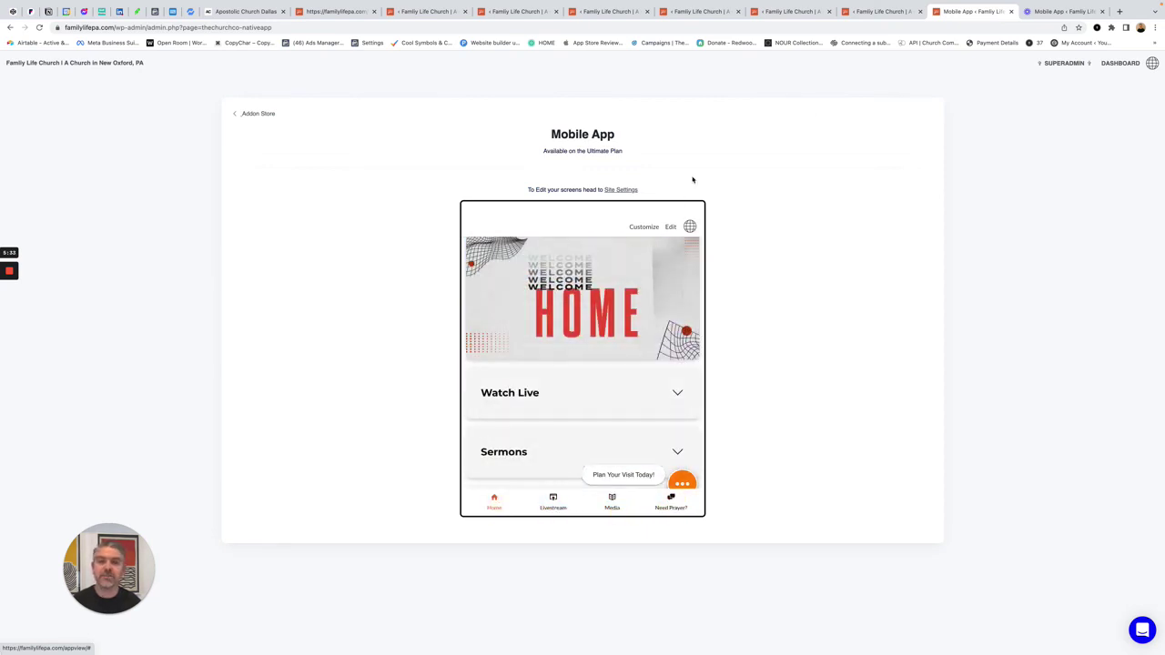
left_click(322, 11)
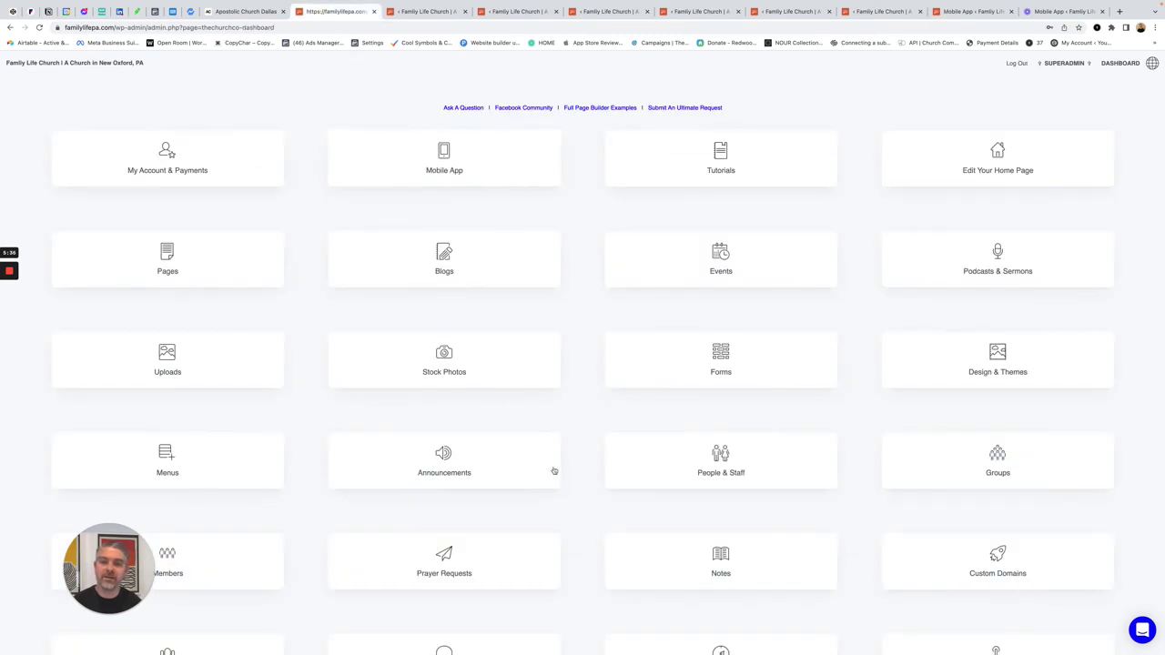
Open the blue chat bubble at the bottom right to show the 'Hi there' support panel.
scroll(553, 470, "down", 1)
scroll(553, 470, "up", 1)
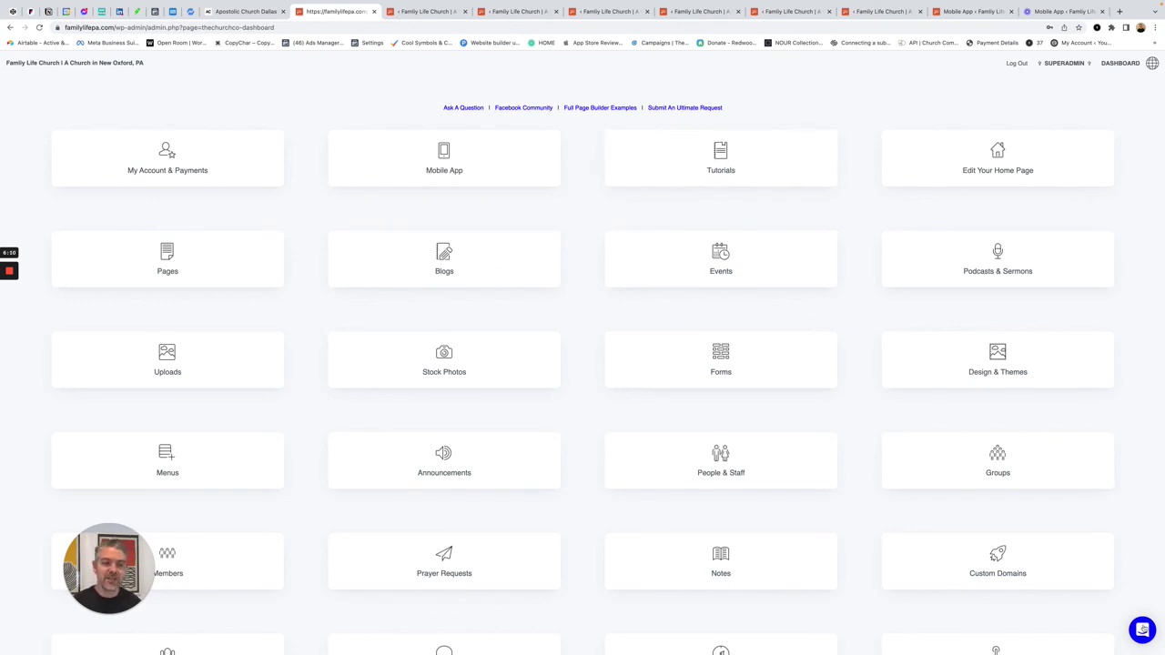
left_click(1142, 629)
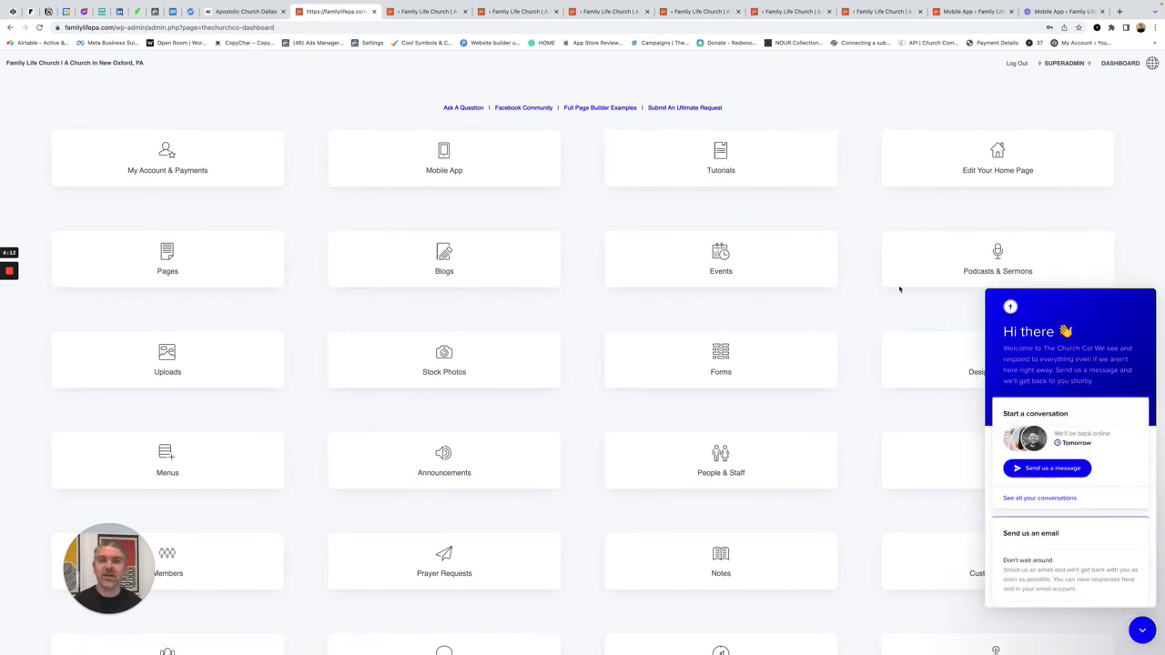